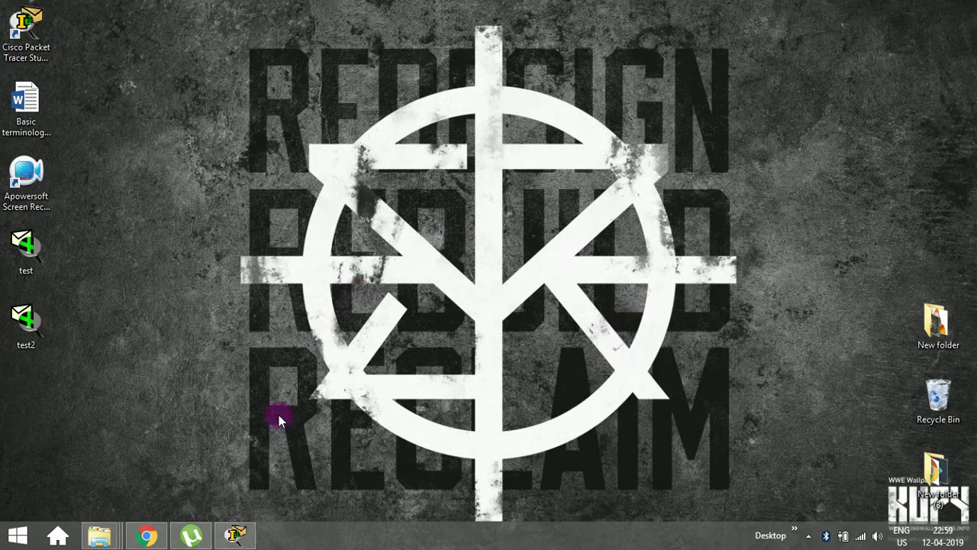
Switch to Cisco Packet Tracer and place a 3560-24PS multilayer switch in the logical workspace
{"action": "left_click", "coordinate": [236, 535]}
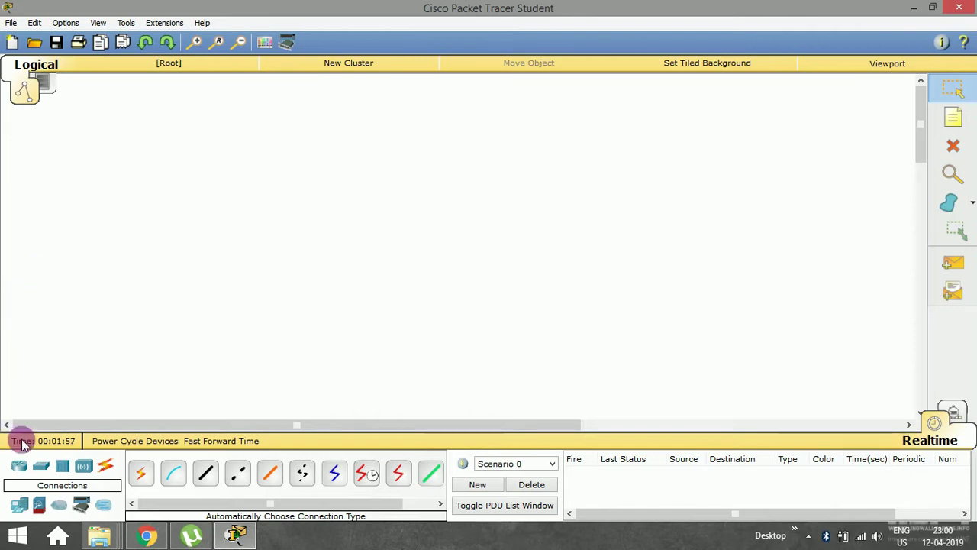
{"action": "left_click", "coordinate": [40, 472]}
{"action": "left_click", "coordinate": [302, 472]}
{"action": "left_click", "coordinate": [246, 241]}
{"action": "left_click", "coordinate": [220, 242]}
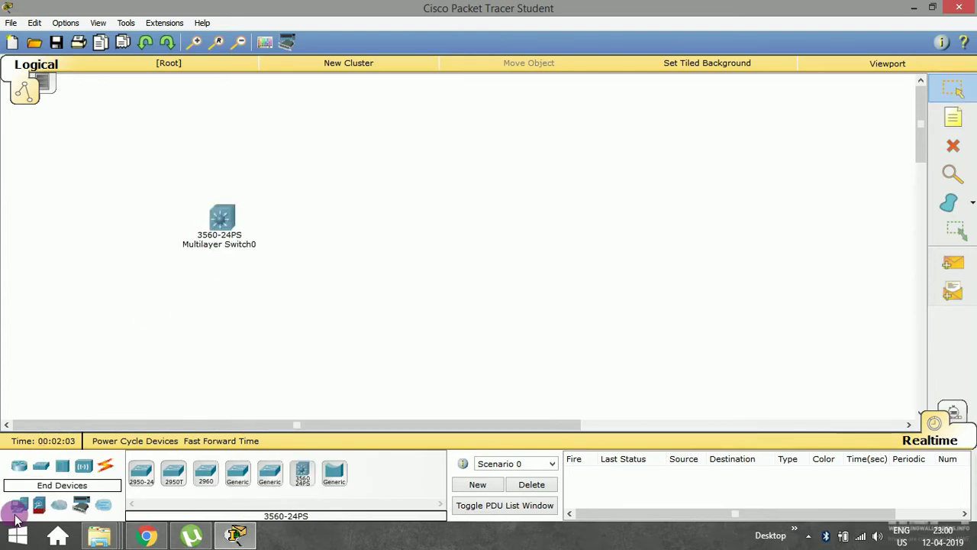
Place three generic PCs side by side in a row below the multilayer switch
{"action": "left_click", "coordinate": [18, 505]}
{"action": "left_click", "coordinate": [143, 470]}
{"action": "left_click", "coordinate": [143, 339]}
{"action": "left_click", "coordinate": [146, 468]}
{"action": "left_click", "coordinate": [224, 348]}
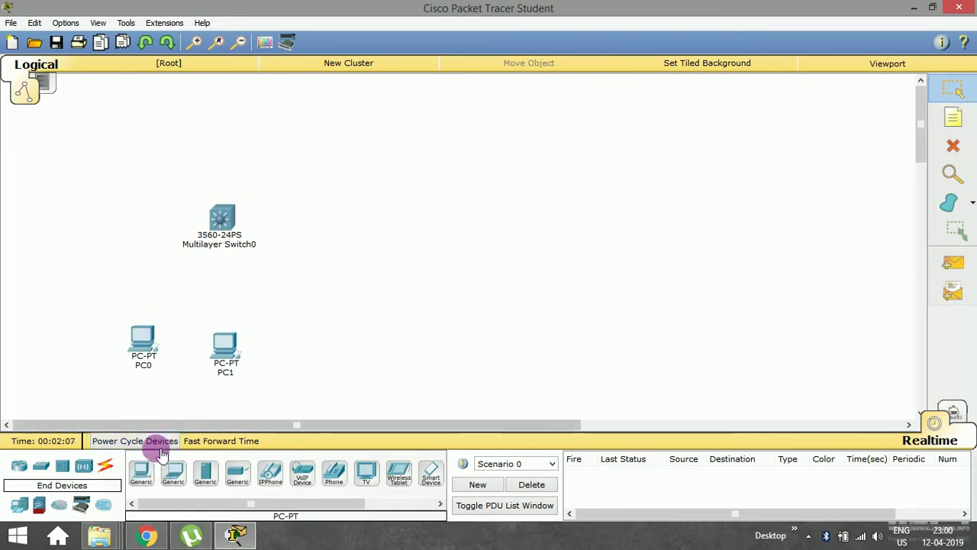
{"action": "left_click", "coordinate": [317, 348]}
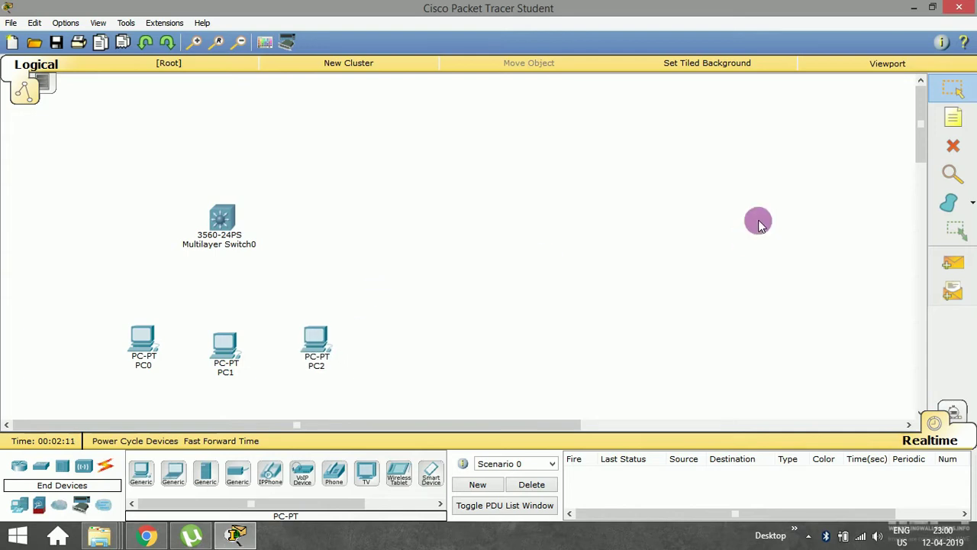
Add text notes 10.0.0.1, 10.0.0.2 and 10.0.0.3 below PC0, PC1 and PC2 respectively
{"action": "left_click", "coordinate": [941, 116]}
{"action": "left_click", "coordinate": [126, 390]}
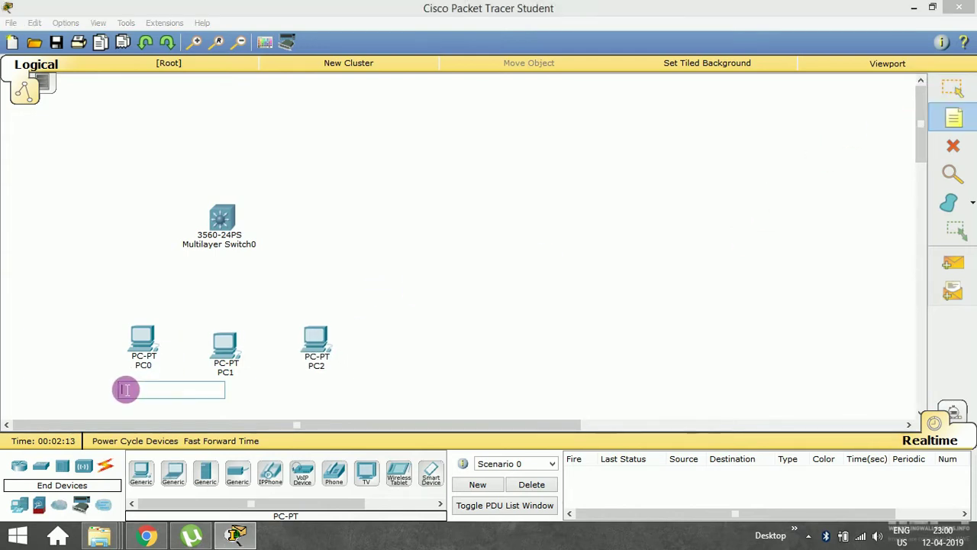
{"action": "type", "text": "10.0.0.1"}
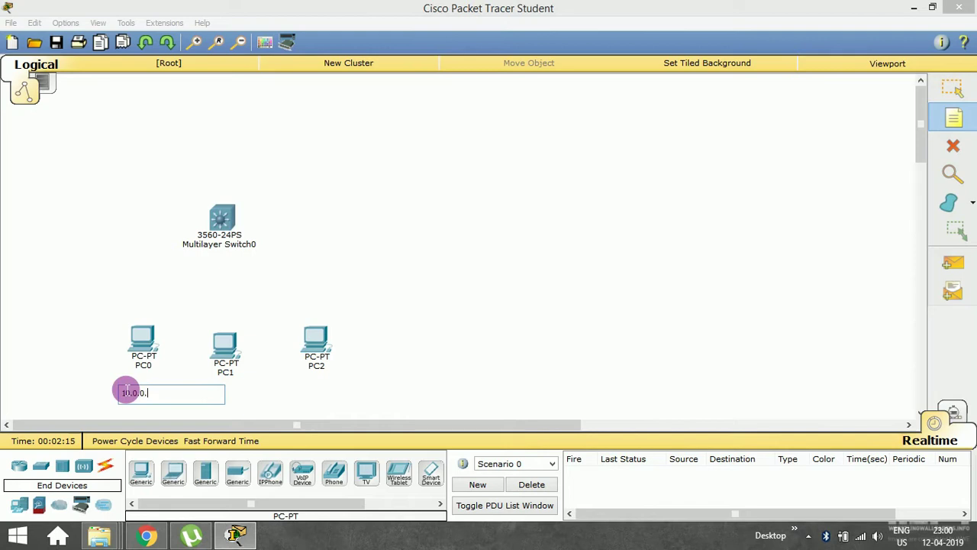
{"action": "left_click", "coordinate": [236, 401]}
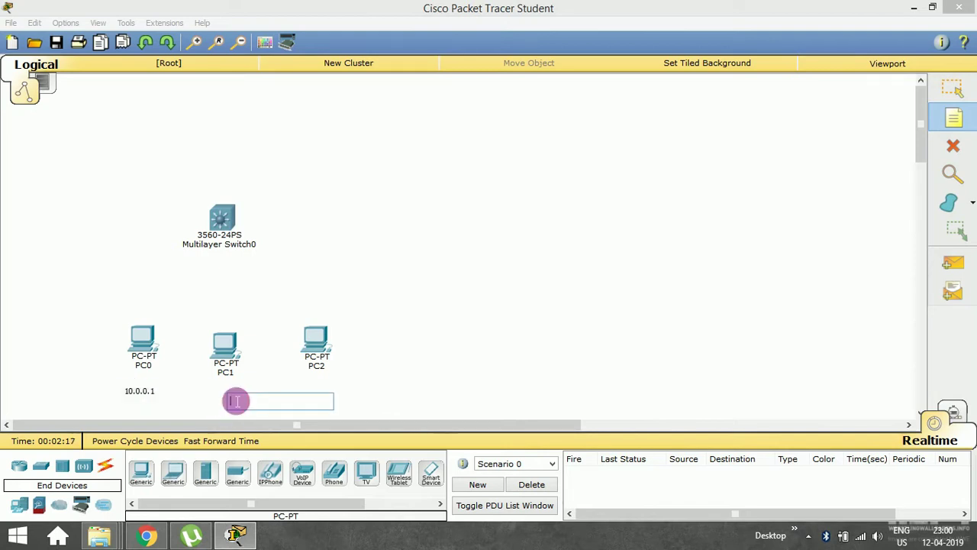
{"action": "type", "text": "10.0.0.2"}
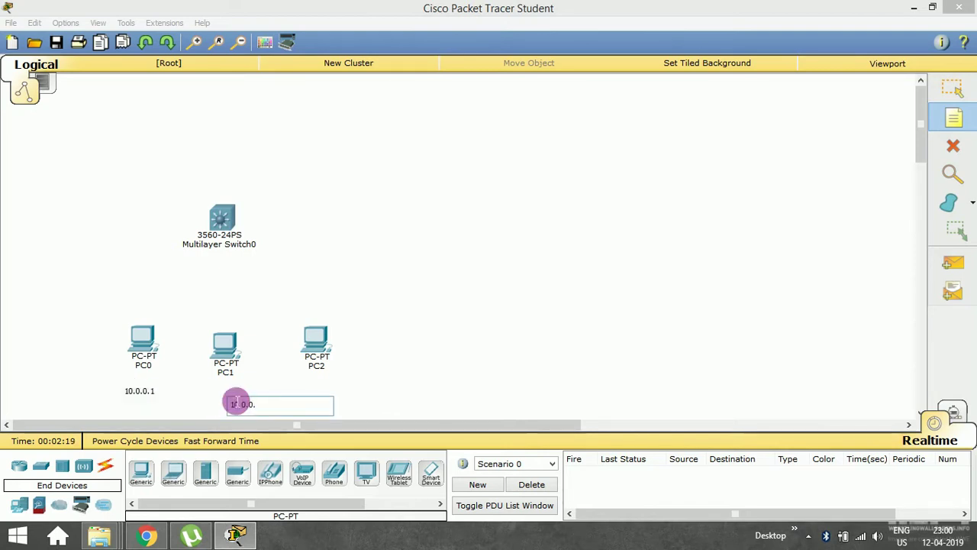
{"action": "left_click", "coordinate": [319, 395]}
{"action": "type", "text": "10.0.0.3"}
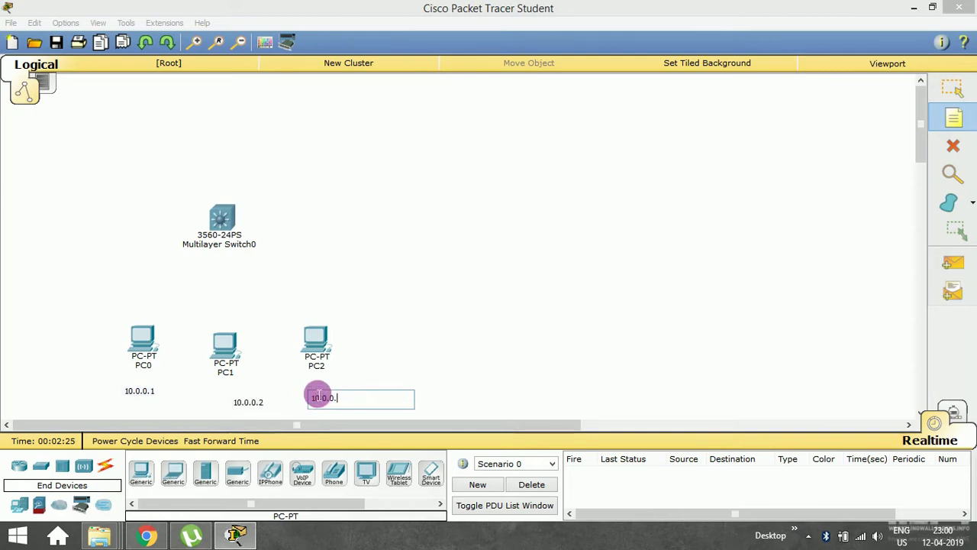
{"action": "left_click", "coordinate": [431, 305]}
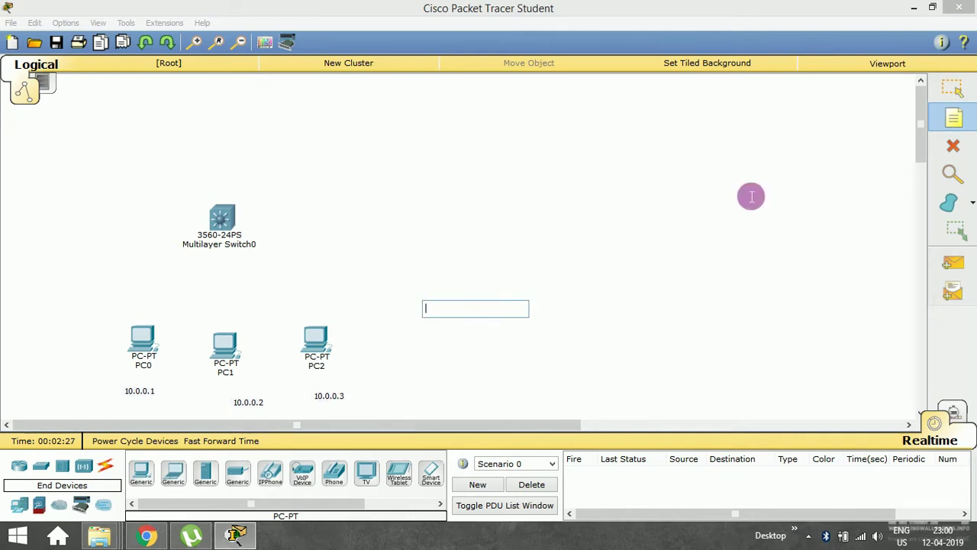
Move the three IP address notes so each sits directly beneath its PC's name
{"action": "left_click", "coordinate": [953, 88]}
{"action": "left_click_drag", "start_coordinate": [329, 396], "coordinate": [318, 383]}
{"action": "left_click_drag", "start_coordinate": [249, 404], "coordinate": [227, 384]}
{"action": "left_click_drag", "start_coordinate": [129, 392], "coordinate": [132, 381]}
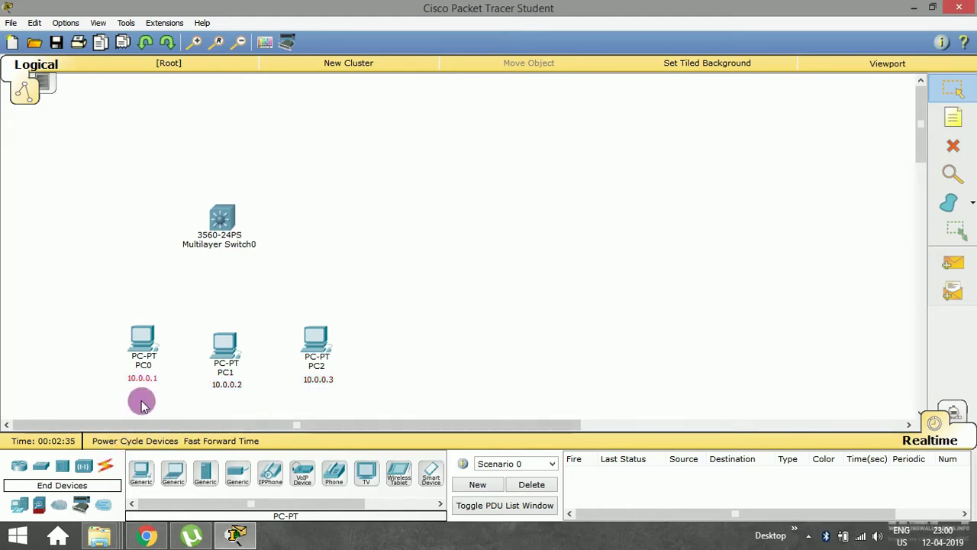
Cable PC0, PC1 and PC2 to the multilayer switch using the automatic connection type
{"action": "left_click", "coordinate": [105, 464]}
{"action": "left_click", "coordinate": [140, 473]}
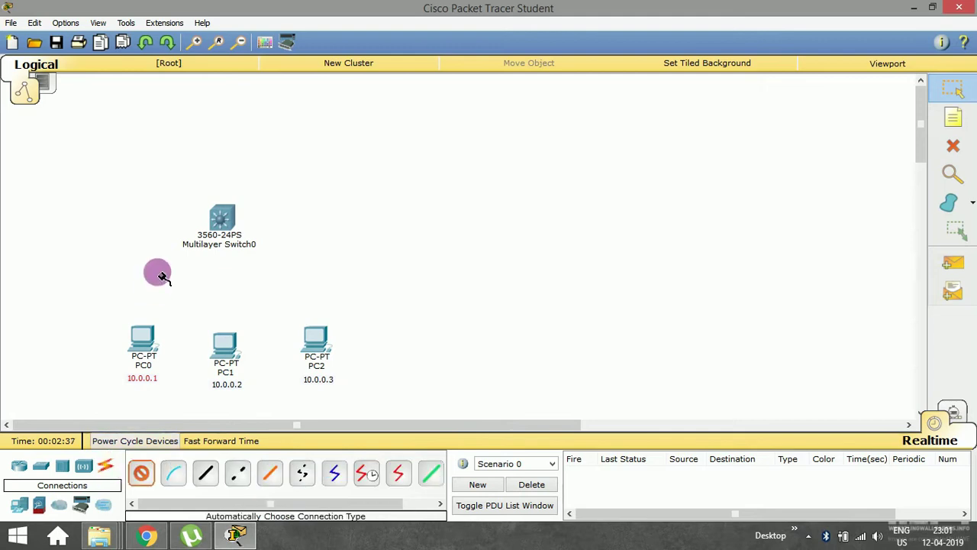
{"action": "left_click", "coordinate": [140, 341]}
{"action": "left_click", "coordinate": [216, 227]}
{"action": "left_click", "coordinate": [142, 473]}
{"action": "left_click", "coordinate": [224, 345]}
{"action": "left_click", "coordinate": [220, 215]}
{"action": "left_click", "coordinate": [141, 473]}
{"action": "left_click", "coordinate": [320, 347]}
{"action": "left_click", "coordinate": [221, 216]}
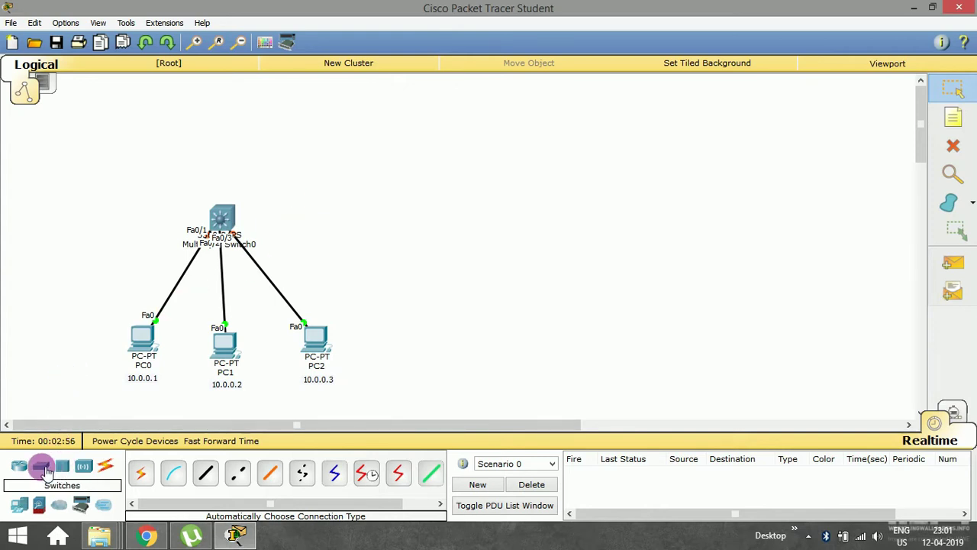
Place a generic server above and to the left of the multilayer switch
{"action": "left_click", "coordinate": [22, 507]}
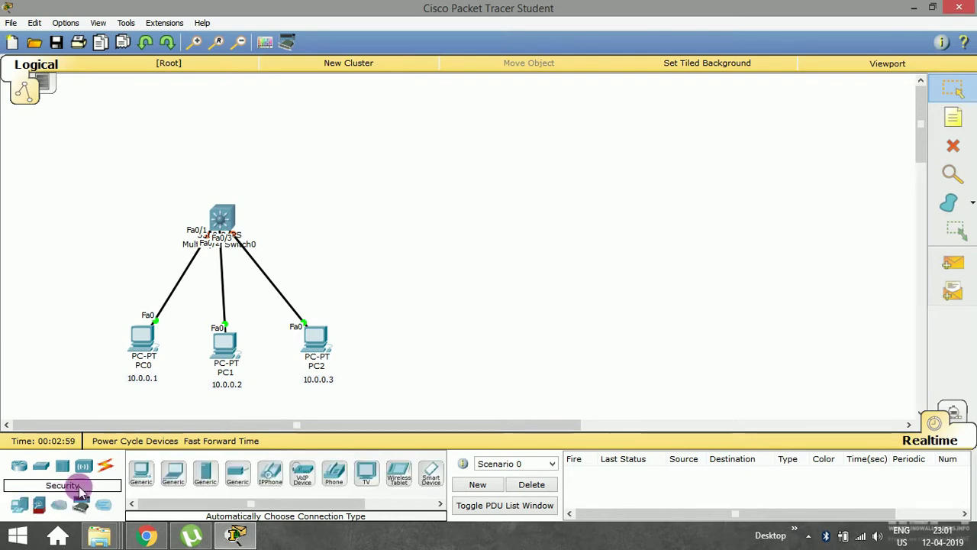
{"action": "left_click", "coordinate": [203, 469]}
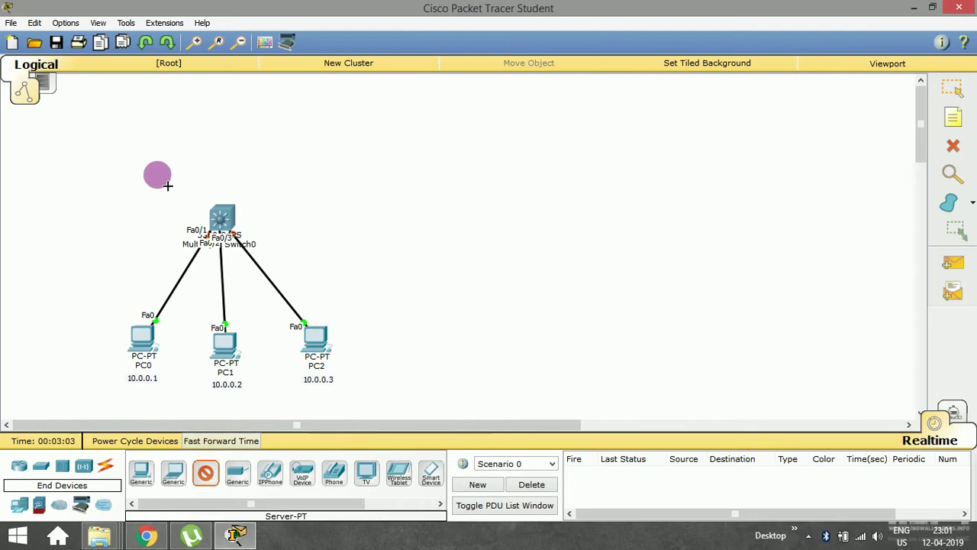
{"action": "left_click", "coordinate": [85, 147]}
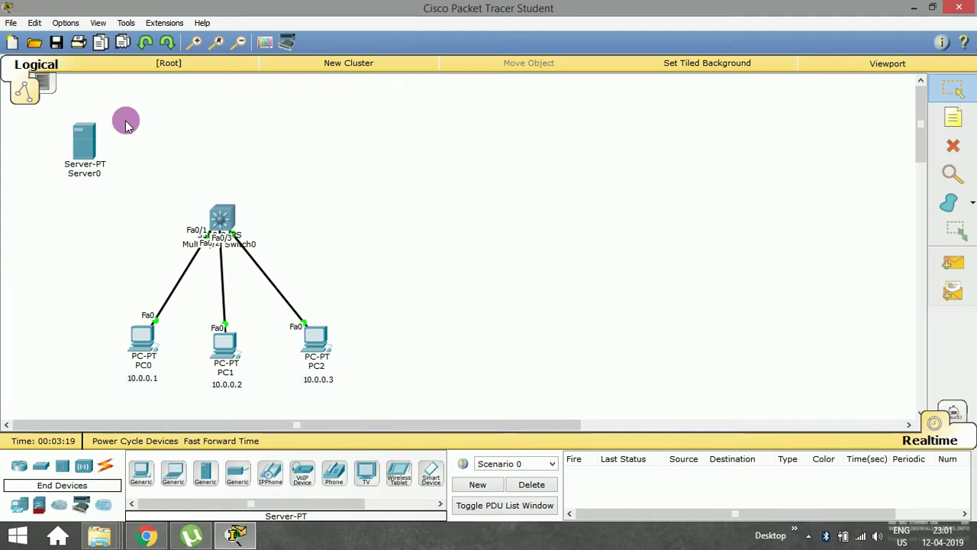
Review the server's available services, including HTTP, DHCP, DHCPv6, TFTP, DNS and AAA, and close its configuration window
{"action": "left_click", "coordinate": [80, 145]}
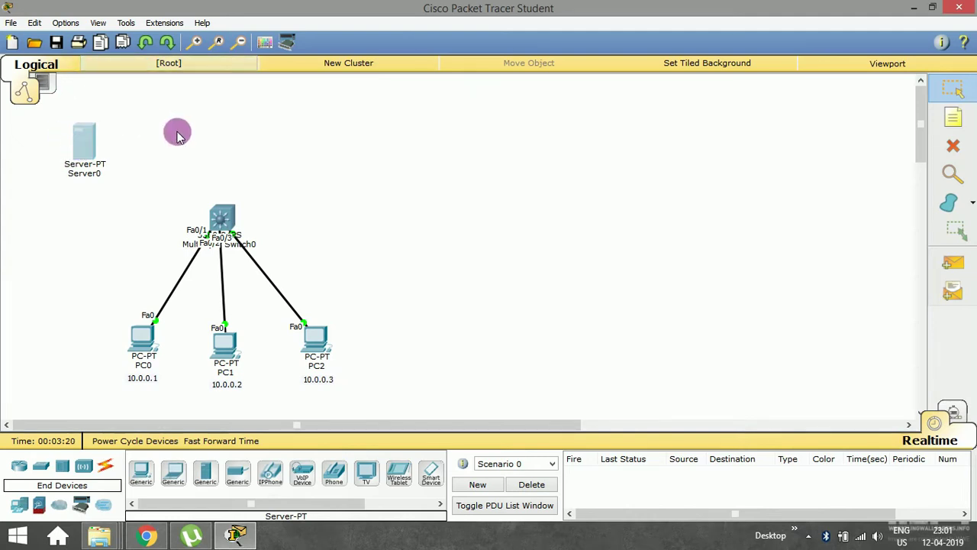
{"action": "left_click", "coordinate": [380, 114]}
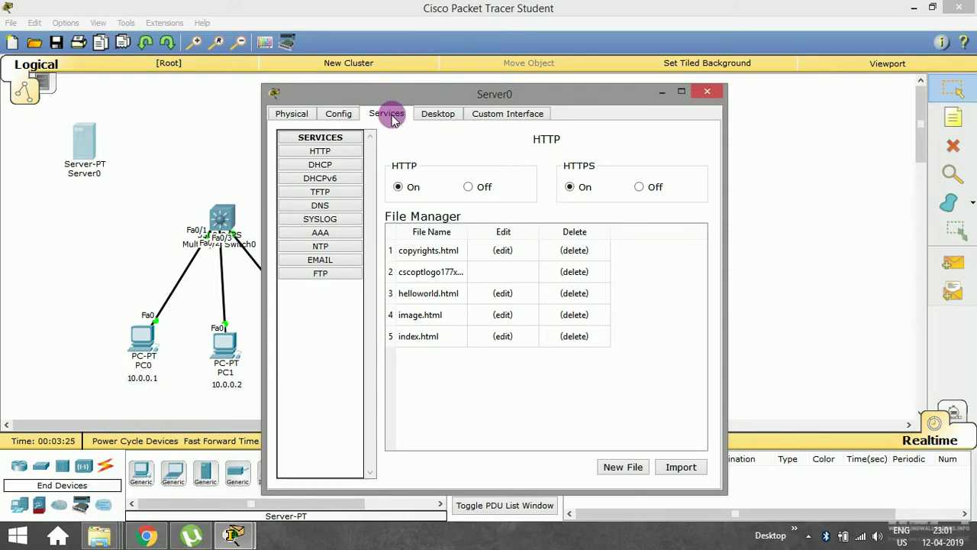
{"action": "left_click", "coordinate": [336, 164]}
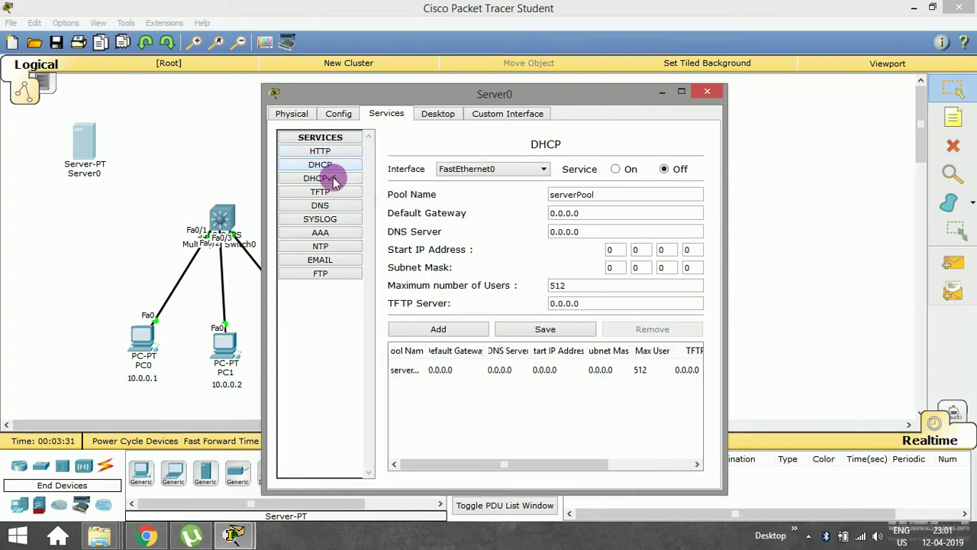
{"action": "left_click", "coordinate": [335, 180]}
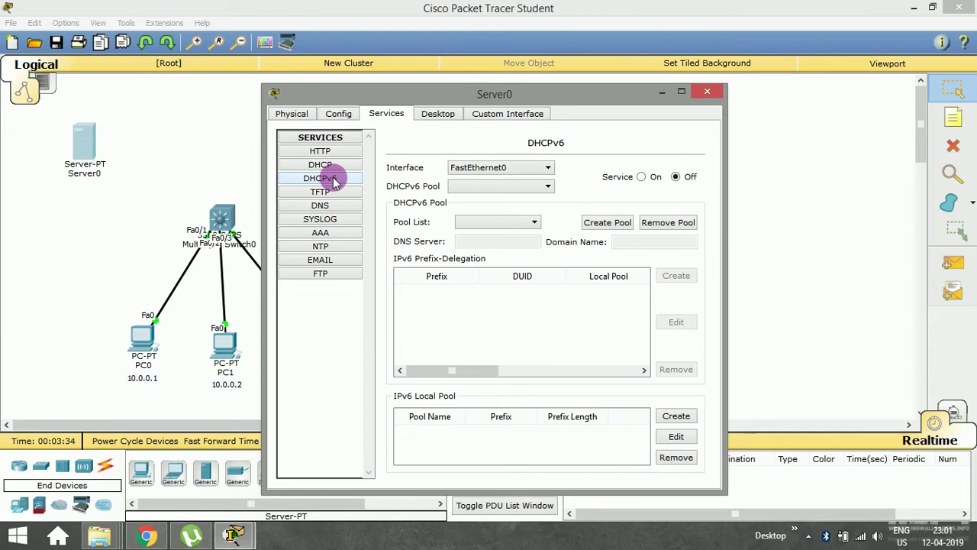
{"action": "left_click", "coordinate": [335, 194]}
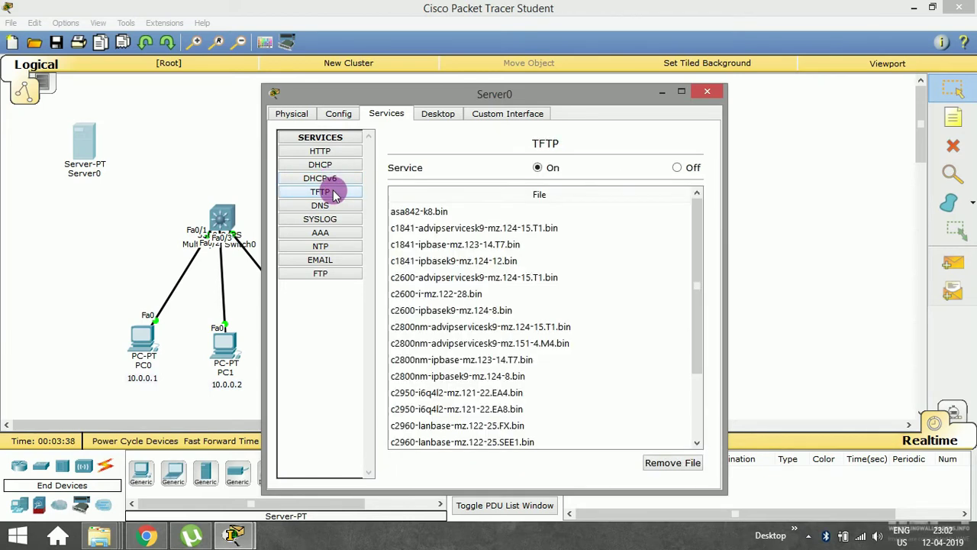
{"action": "left_click", "coordinate": [335, 205]}
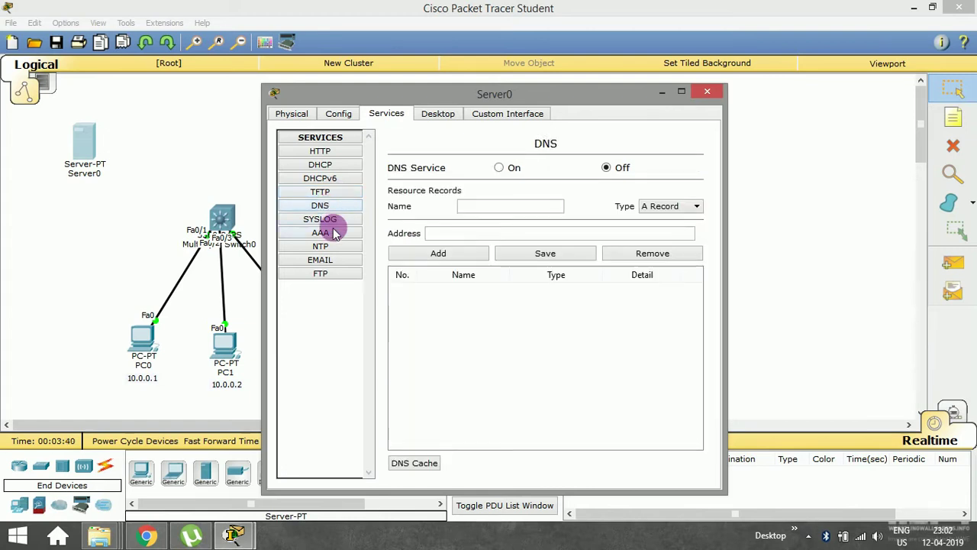
{"action": "left_click", "coordinate": [330, 234]}
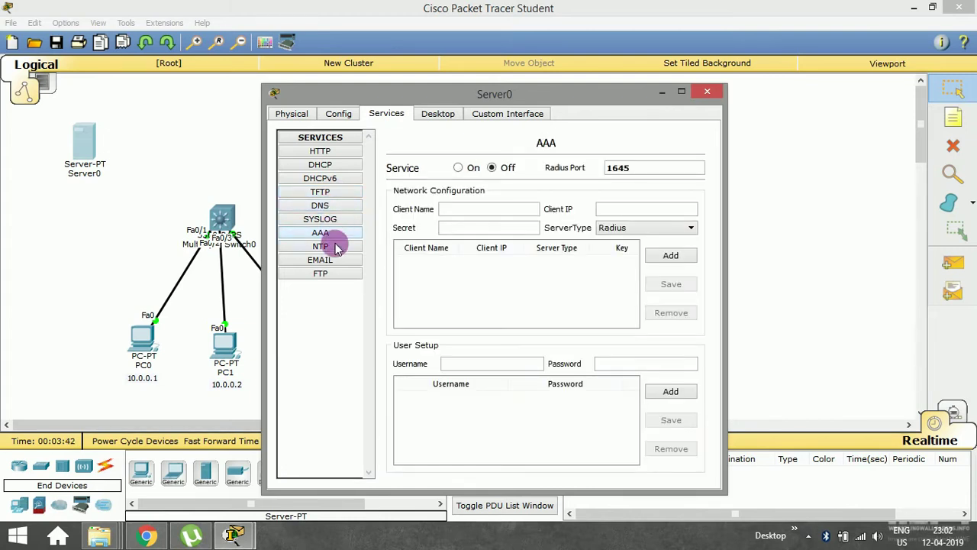
{"action": "left_click", "coordinate": [707, 92]}
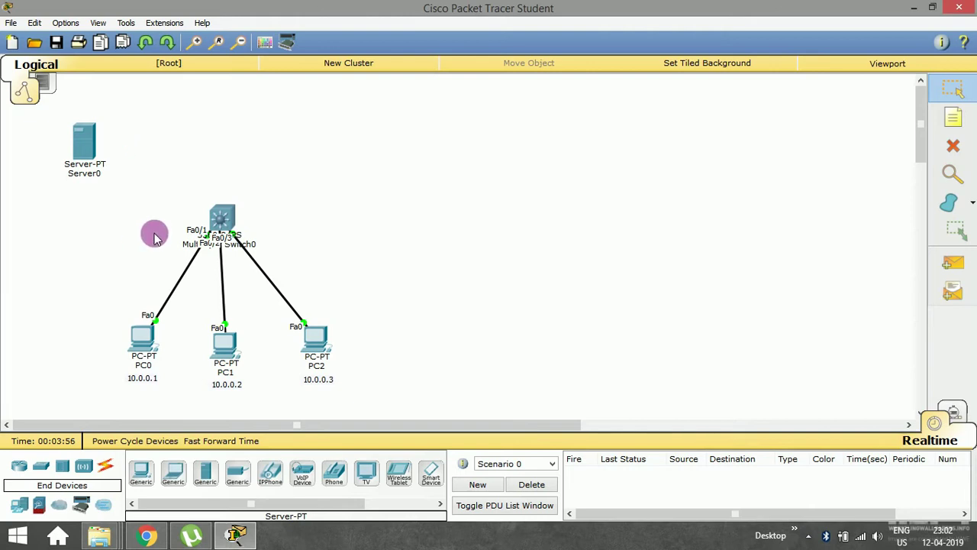
Cable the multilayer switch to Server0 using the automatic connection type
{"action": "left_click", "coordinate": [104, 465]}
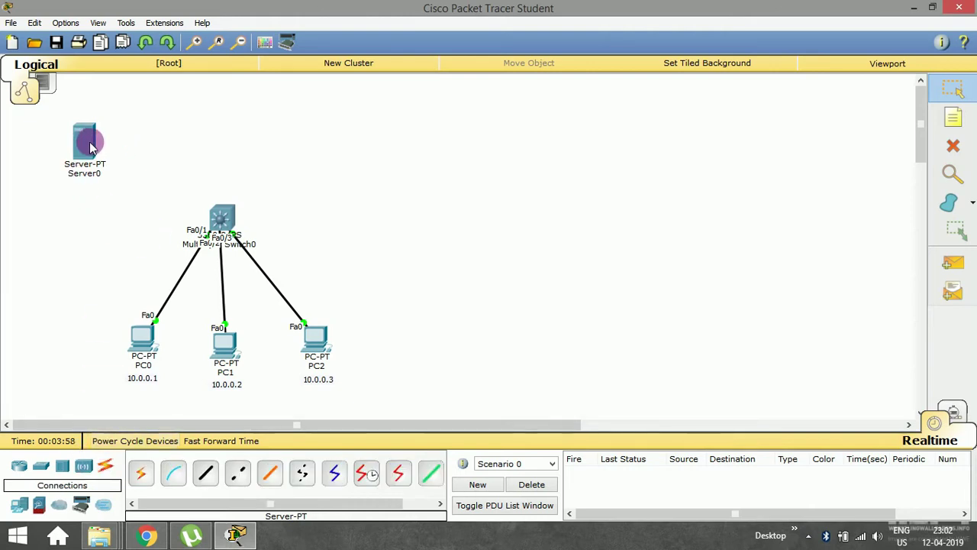
{"action": "left_click", "coordinate": [141, 472]}
{"action": "left_click", "coordinate": [226, 220]}
{"action": "left_click", "coordinate": [80, 137]}
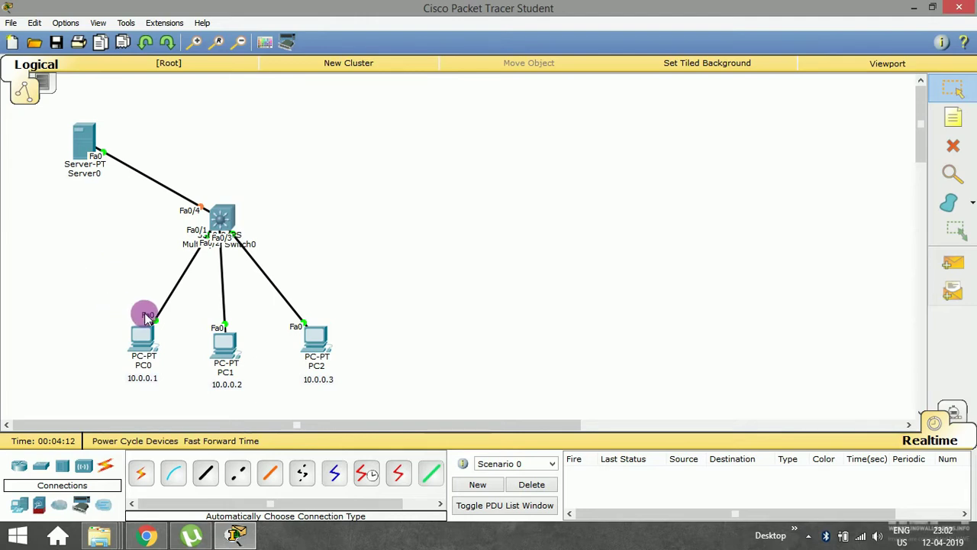
Check PC0's IP configuration settings and close its window without changing them
{"action": "left_click", "coordinate": [147, 337]}
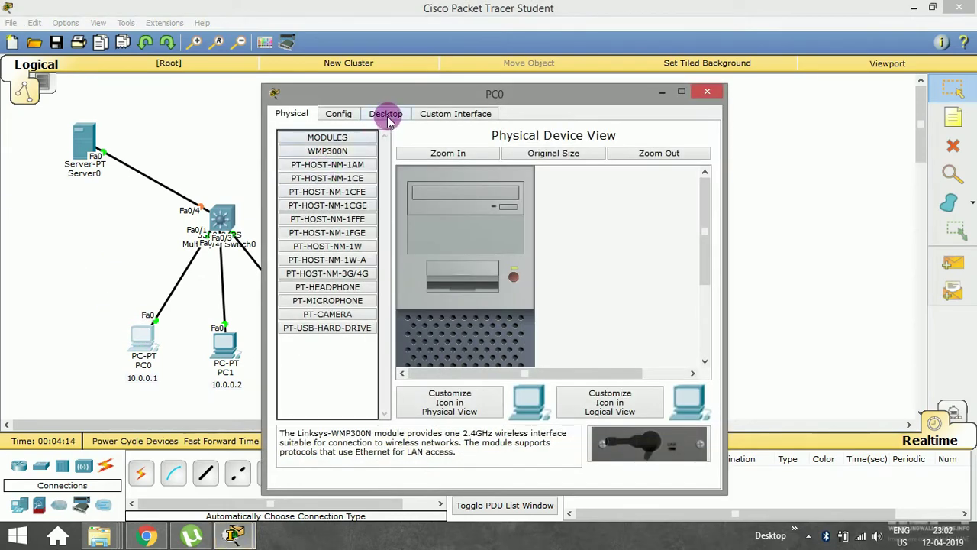
{"action": "left_click", "coordinate": [386, 113]}
{"action": "left_click", "coordinate": [323, 192]}
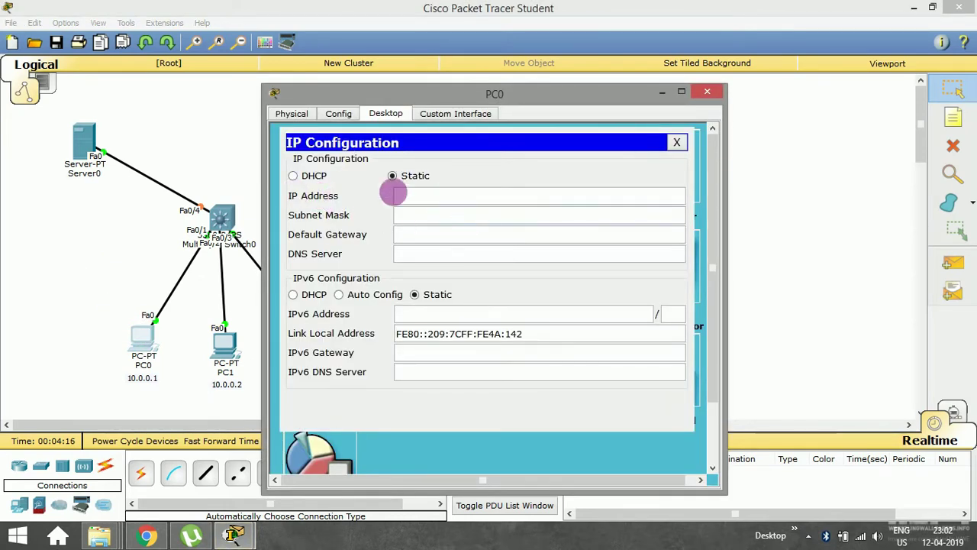
{"action": "left_click", "coordinate": [699, 90]}
Turn on the DHCP service for FastEthernet0 on Server0
{"action": "mouse_move", "coordinate": [87, 141]}
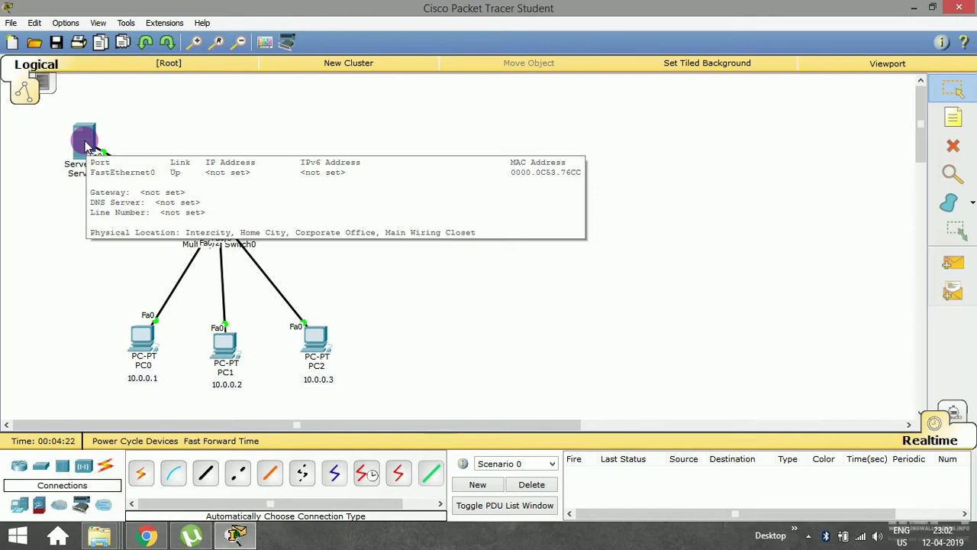
{"action": "left_click", "coordinate": [84, 142]}
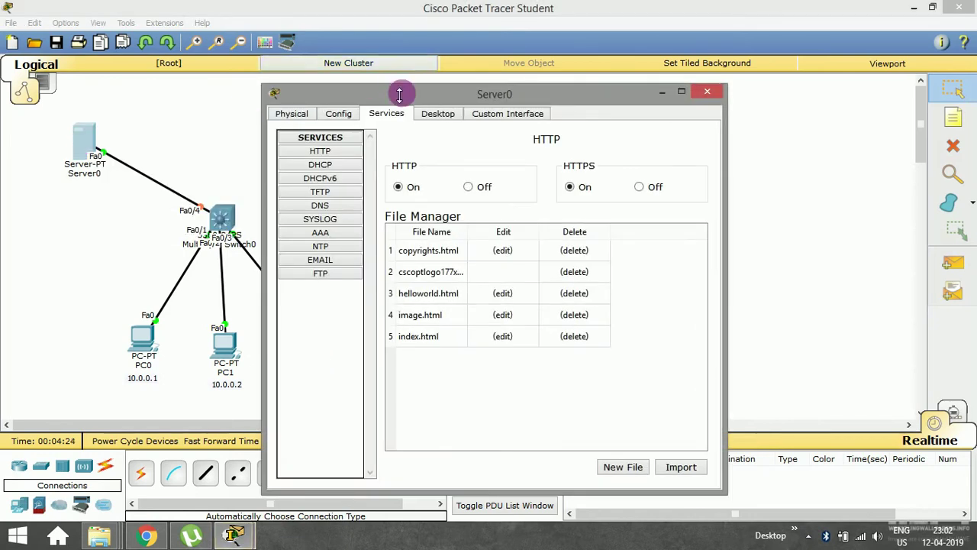
{"action": "left_click_drag", "start_coordinate": [392, 91], "coordinate": [400, 55]}
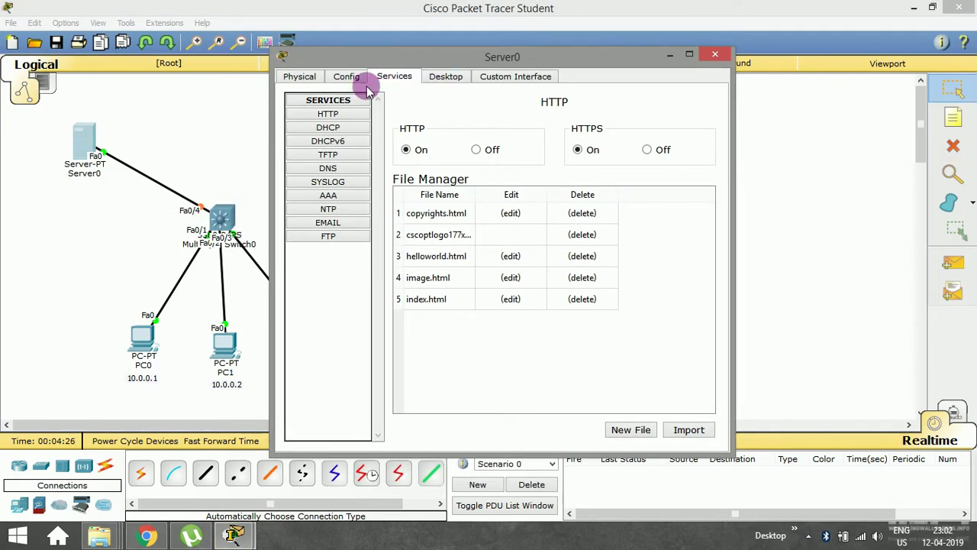
{"action": "left_click", "coordinate": [345, 130]}
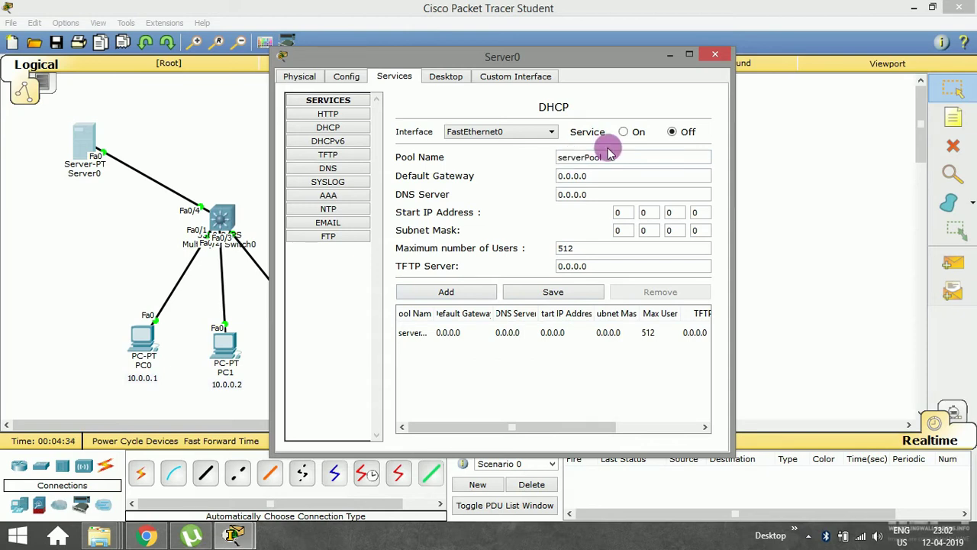
{"action": "left_click", "coordinate": [625, 133]}
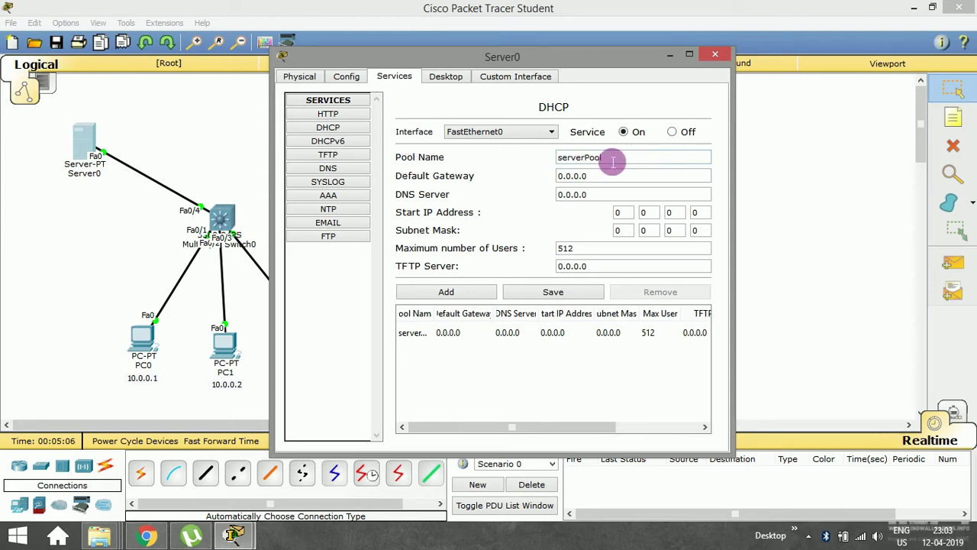
Set the default gateway of the DHCP pool serverPool to 10.0.0.120
{"action": "key", "text": "Tab"}
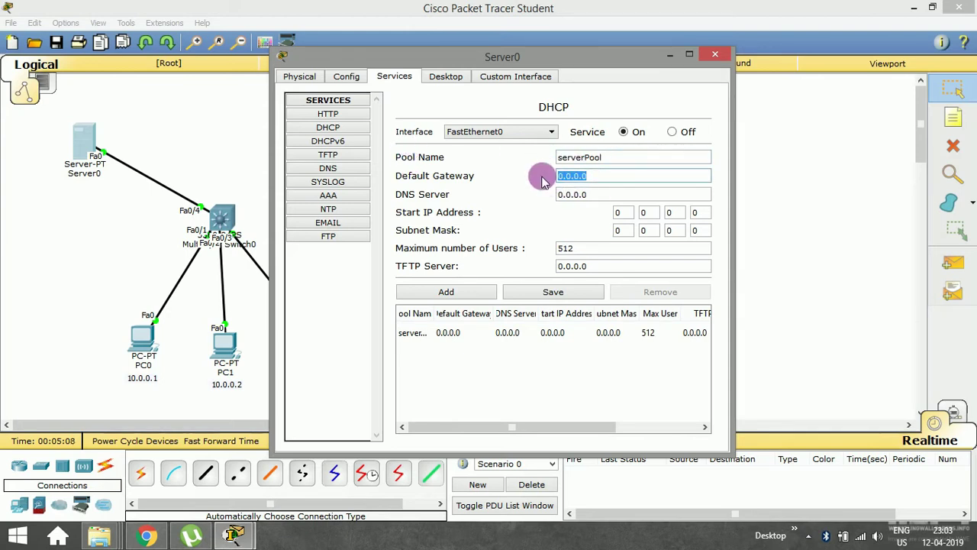
{"action": "key", "text": "BackSpace"}
{"action": "type", "text": "10.0.0.10"}
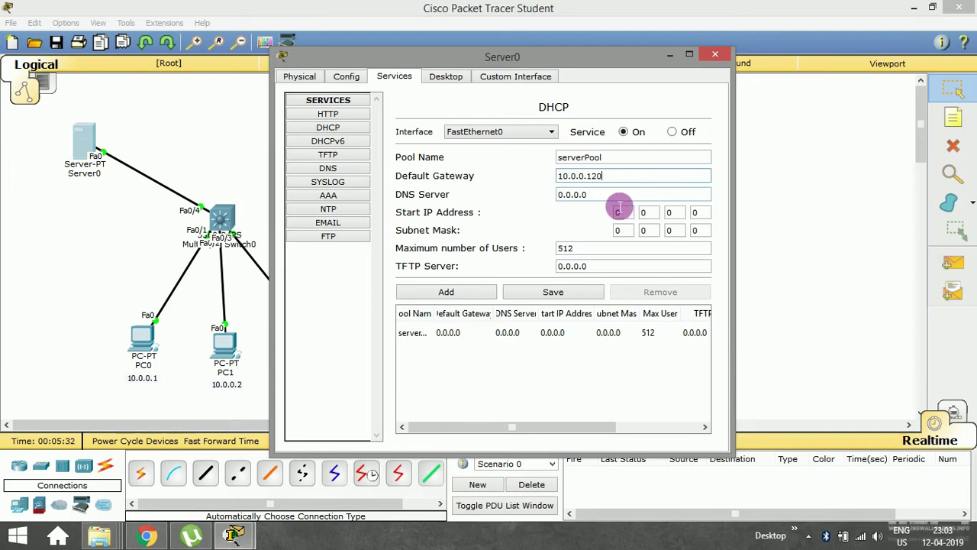
Set the DHCP pool's start IP address to 10.0.0.1 and its subnet mask to 255.0.0.0
{"action": "left_click", "coordinate": [631, 214]}
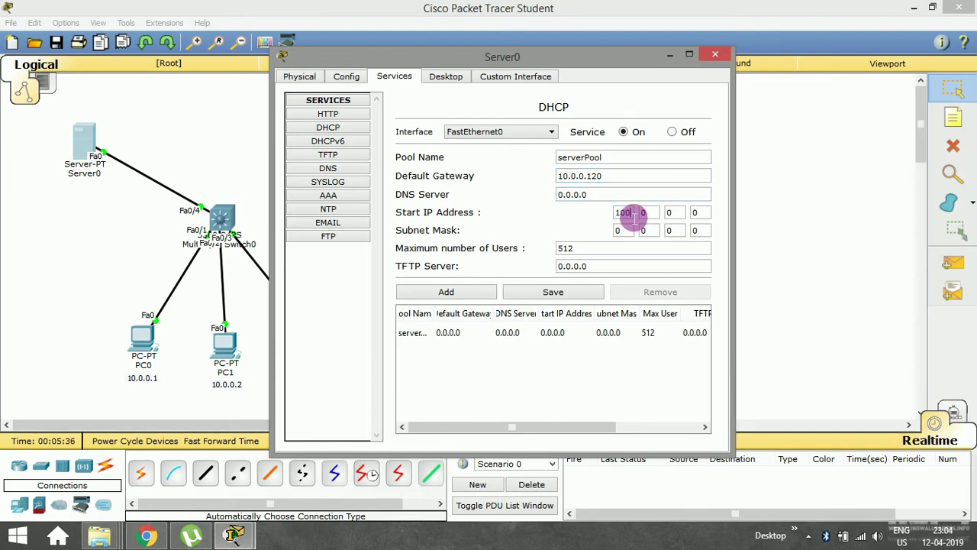
{"action": "key", "text": "BackSpace"}
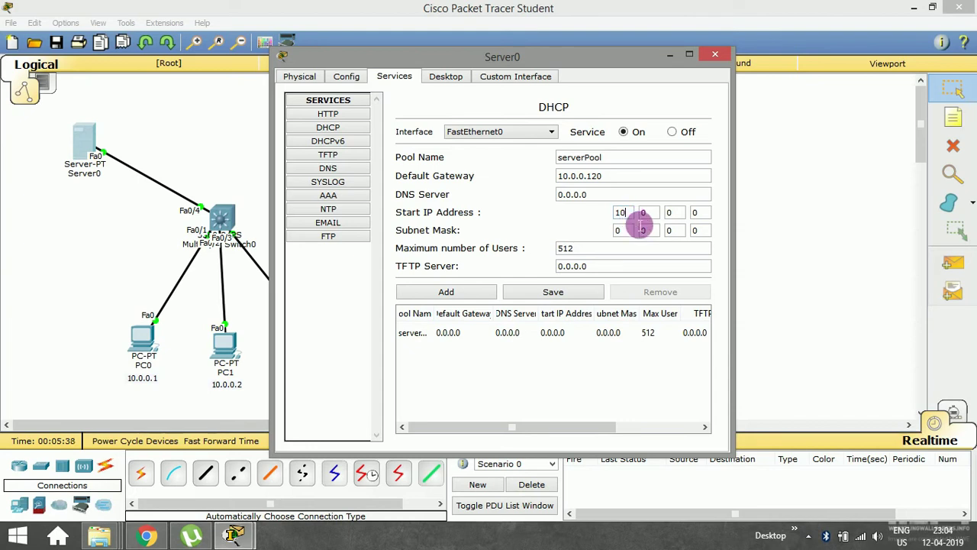
{"action": "left_click", "coordinate": [701, 214]}
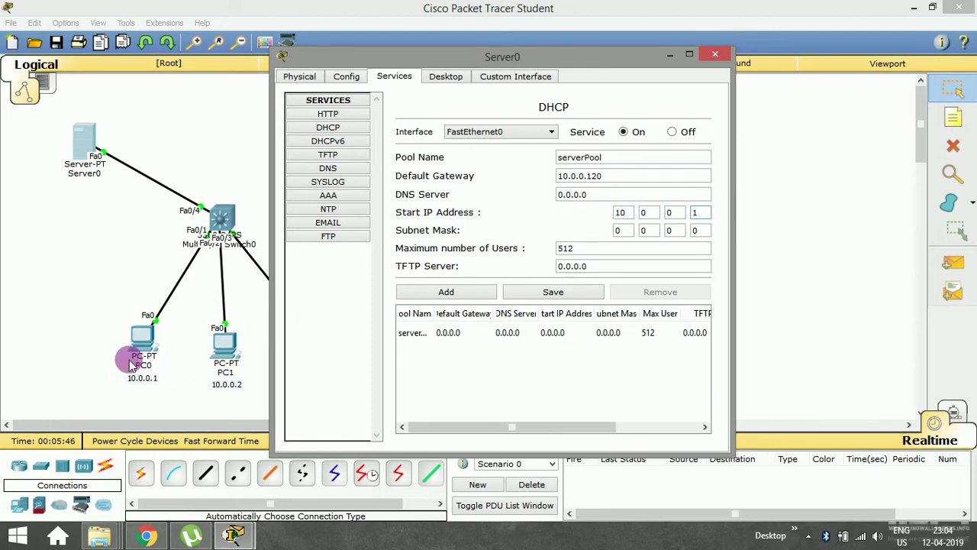
{"action": "left_click", "coordinate": [625, 232]}
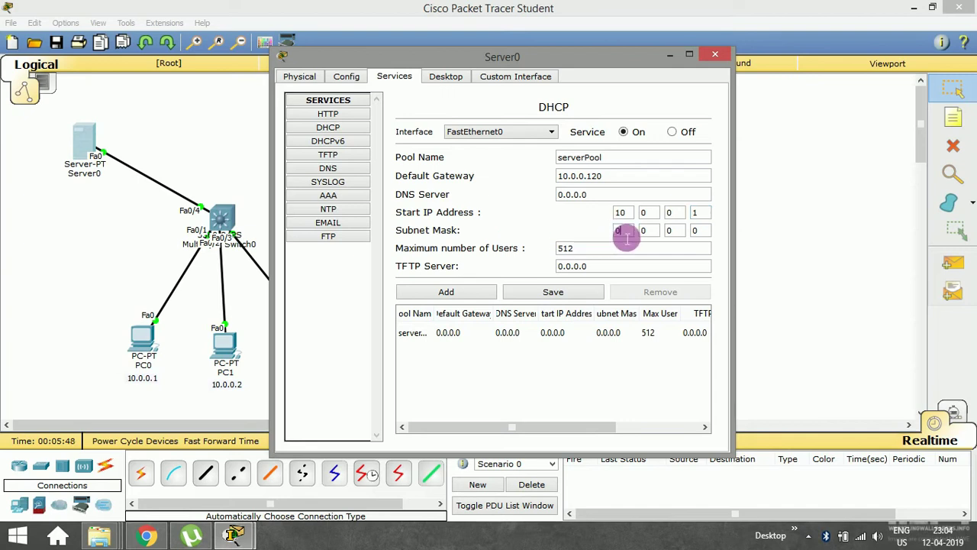
{"action": "type", "text": "255"}
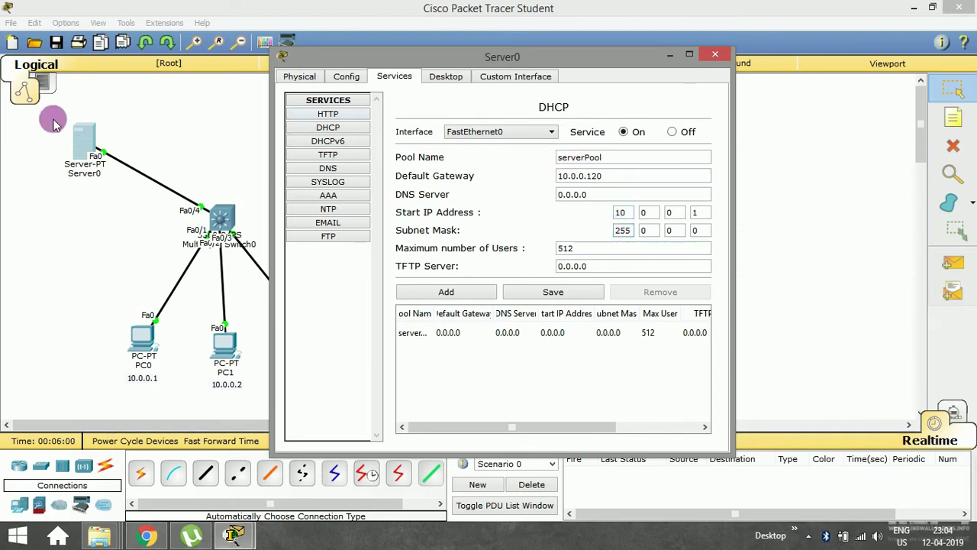
Set the pool's maximum number of users to 20 and save serverPool
{"action": "left_click", "coordinate": [601, 253]}
{"action": "key", "text": "BackSpace"}
{"action": "key", "text": "BackSpace"}
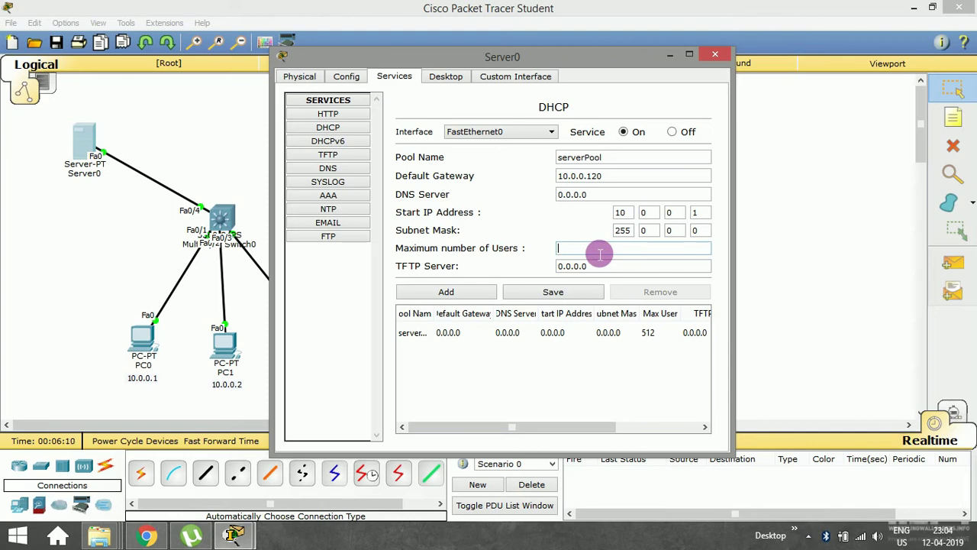
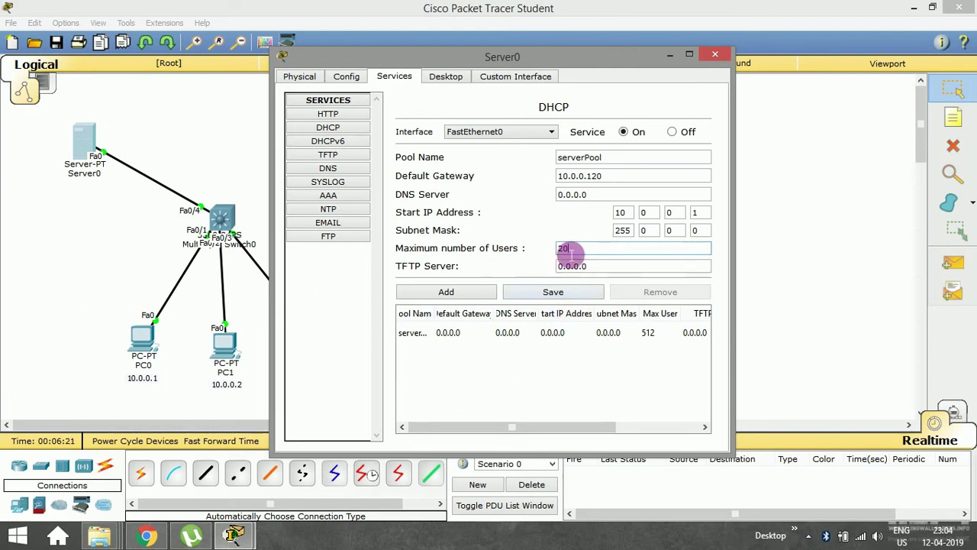
{"action": "left_click", "coordinate": [510, 298]}
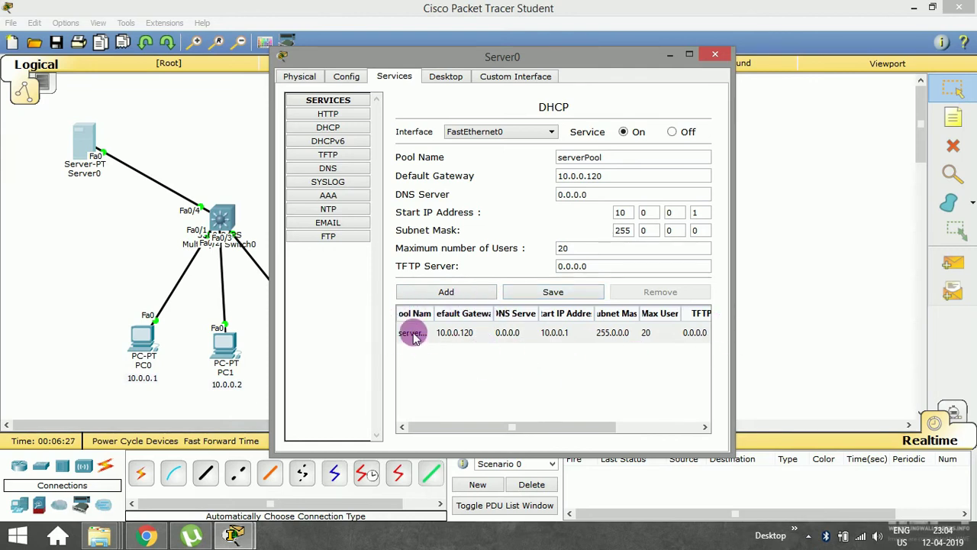
Review all columns of the saved serverPool entry, save the pool again and close Server0's window
{"action": "left_click", "coordinate": [448, 327]}
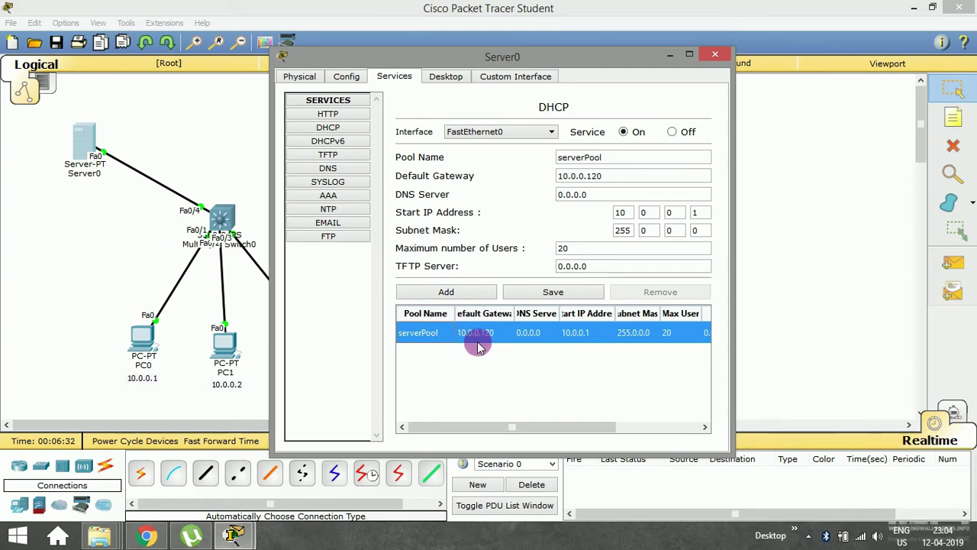
{"action": "left_click_drag", "start_coordinate": [462, 432], "coordinate": [502, 430]}
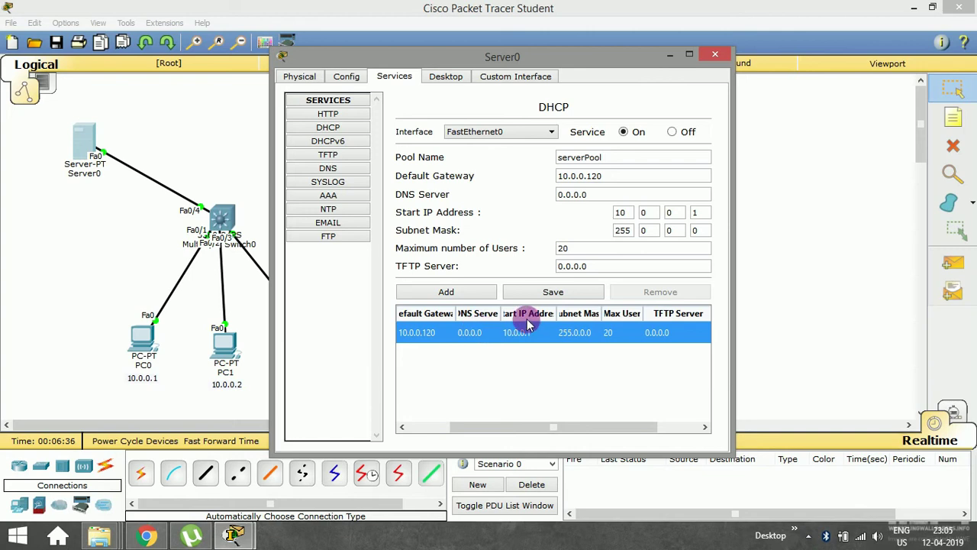
{"action": "left_click_drag", "start_coordinate": [556, 314], "coordinate": [585, 327]}
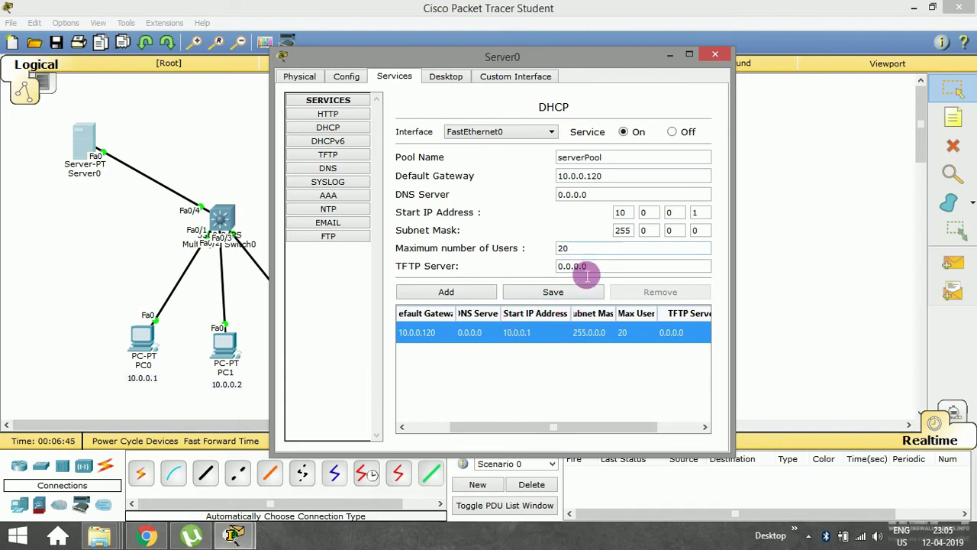
{"action": "left_click", "coordinate": [586, 250]}
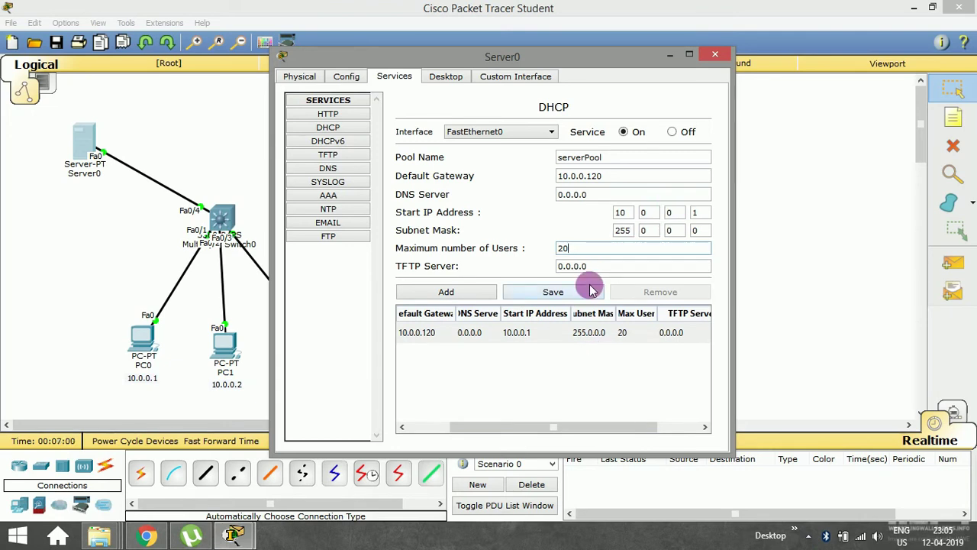
{"action": "left_click", "coordinate": [561, 290]}
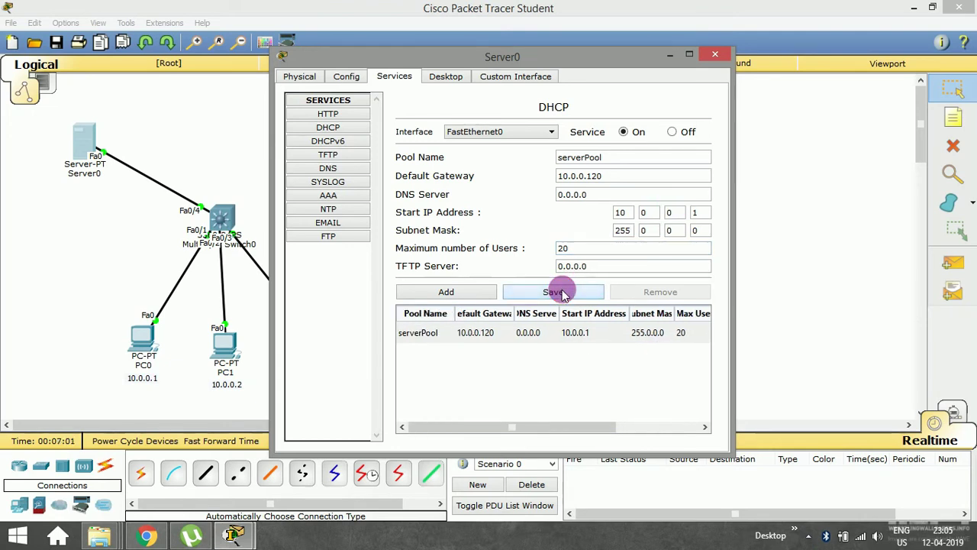
{"action": "left_click_drag", "start_coordinate": [544, 421], "coordinate": [668, 421]}
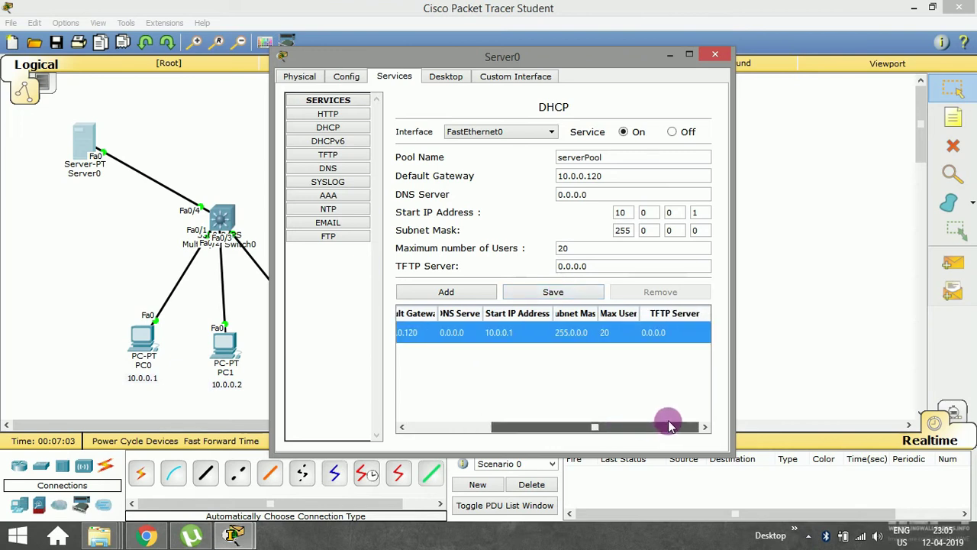
{"action": "left_click", "coordinate": [718, 57]}
Try to obtain PC0's IP configuration through DHCP, and close its window
{"action": "mouse_move", "coordinate": [87, 153]}
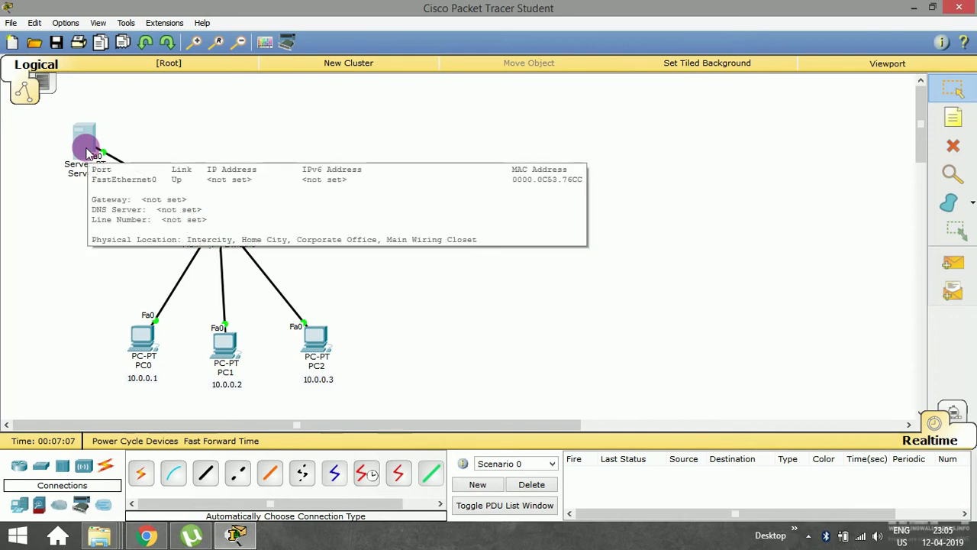
{"action": "left_click", "coordinate": [145, 338]}
{"action": "left_click_drag", "start_coordinate": [382, 93], "coordinate": [405, 60]}
{"action": "left_click", "coordinate": [340, 138]}
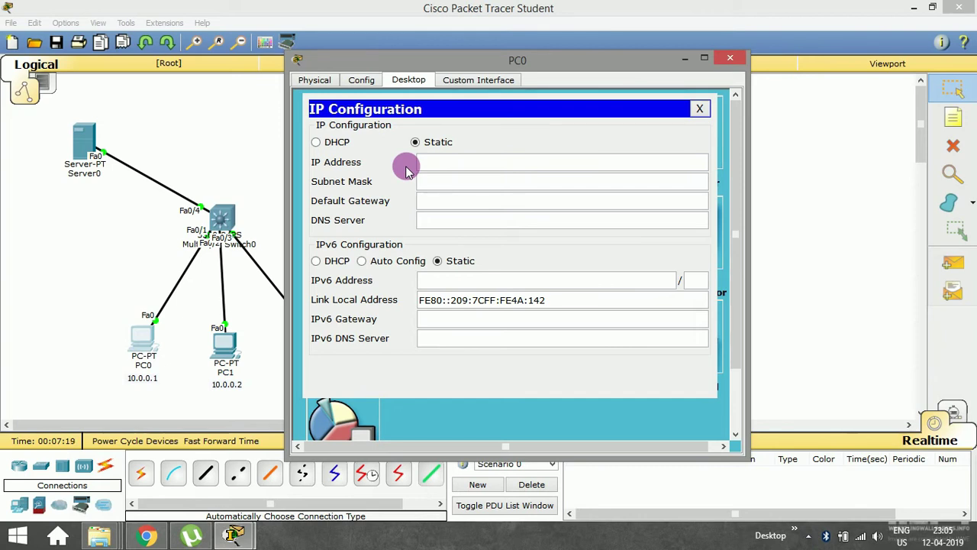
{"action": "left_click", "coordinate": [338, 143]}
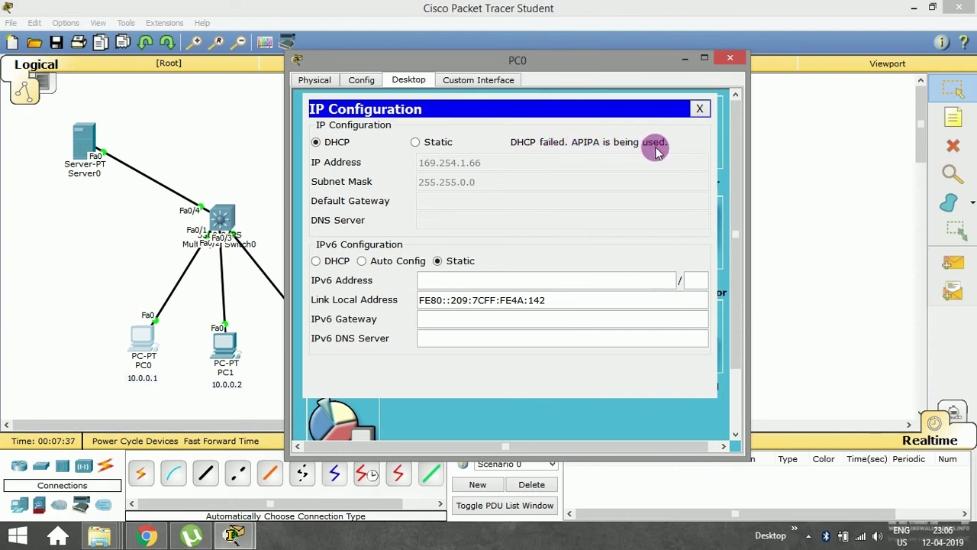
{"action": "left_click", "coordinate": [700, 108]}
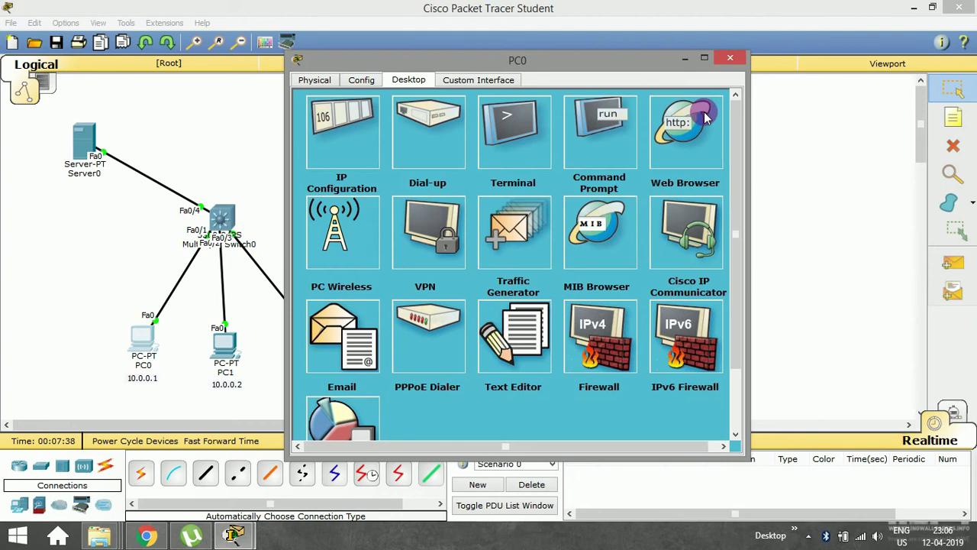
{"action": "left_click", "coordinate": [730, 60]}
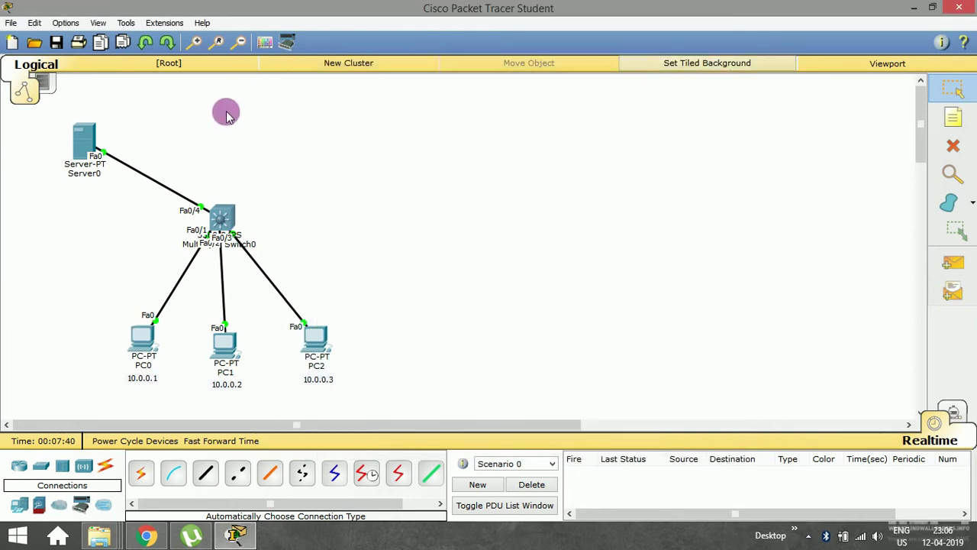
Assign Server0's FastEthernet0 the static IP address 10.0.0.124 with subnet mask 255.0.0.0
{"action": "left_click", "coordinate": [82, 142]}
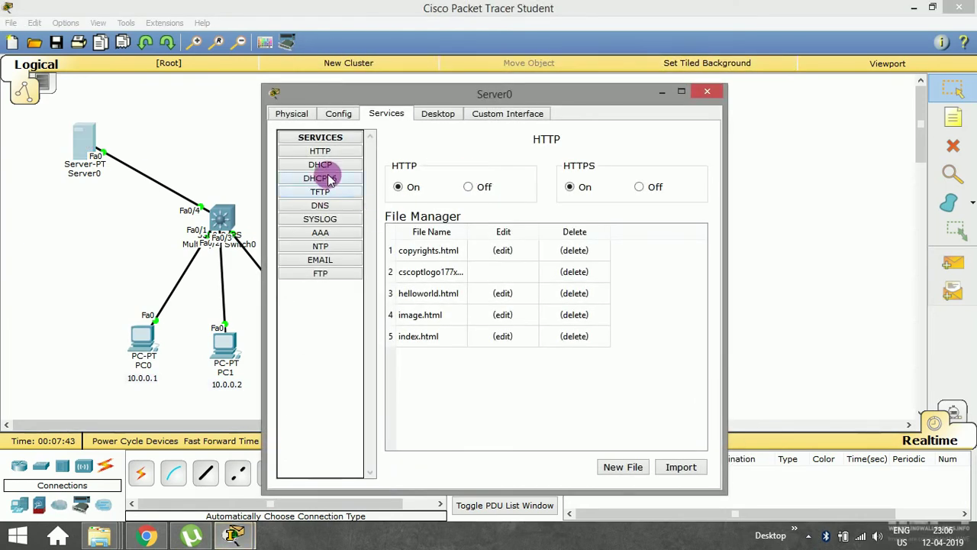
{"action": "left_click", "coordinate": [442, 116]}
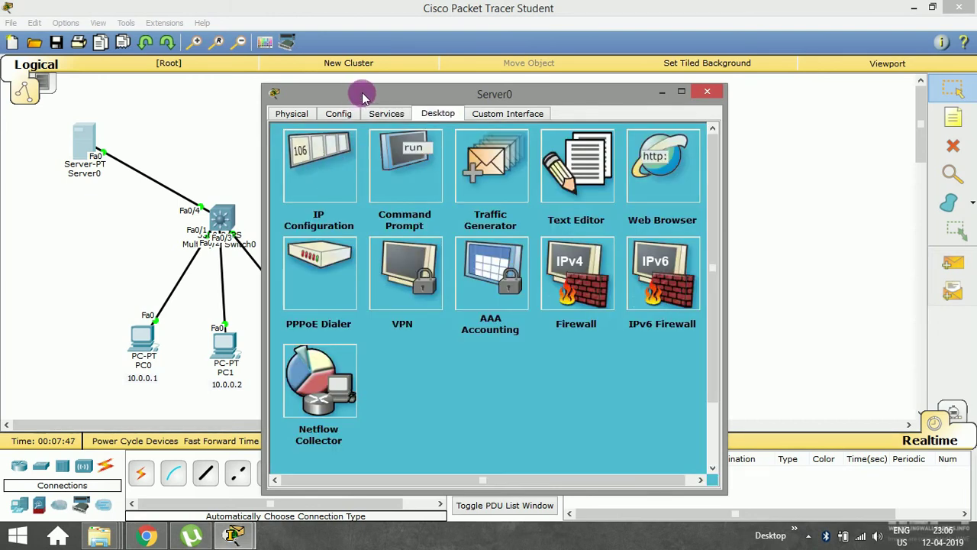
{"action": "left_click_drag", "start_coordinate": [360, 93], "coordinate": [389, 42]}
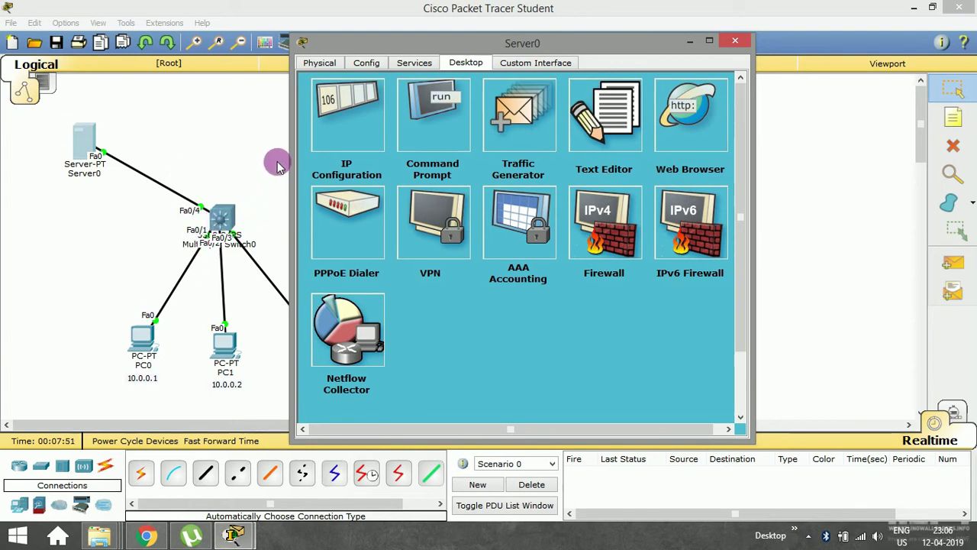
{"action": "left_click", "coordinate": [341, 117]}
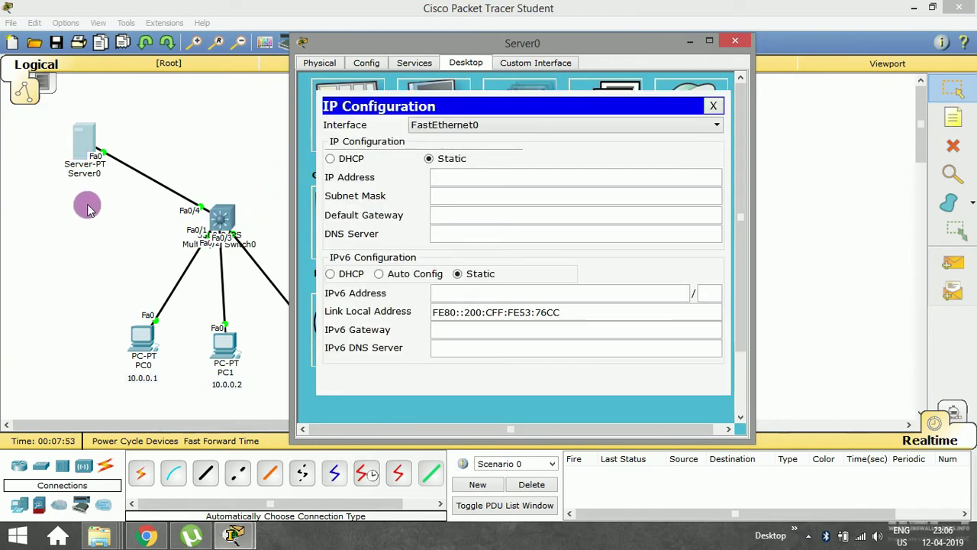
{"action": "left_click", "coordinate": [456, 178]}
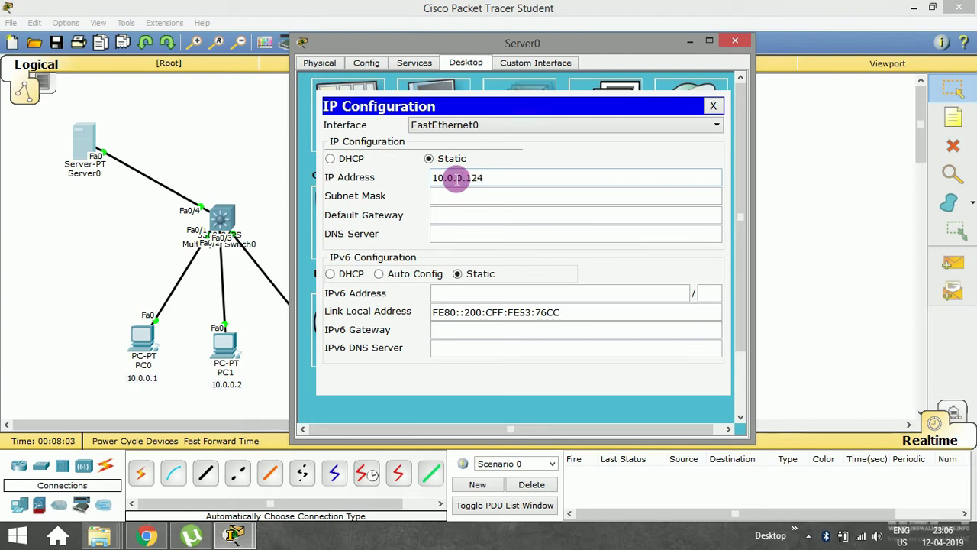
{"action": "left_click", "coordinate": [456, 196]}
{"action": "left_click", "coordinate": [476, 216]}
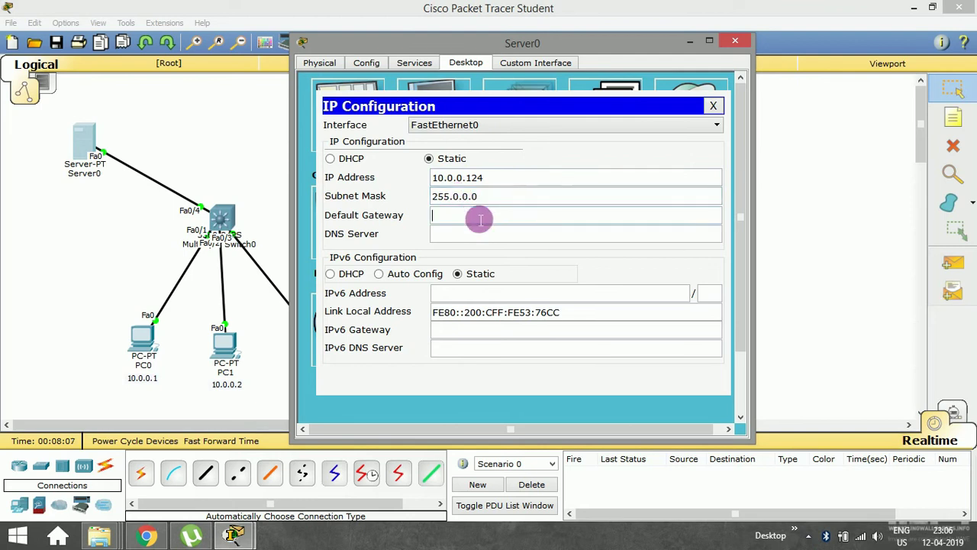
{"action": "double_click", "coordinate": [493, 178]}
{"action": "left_click", "coordinate": [492, 160]}
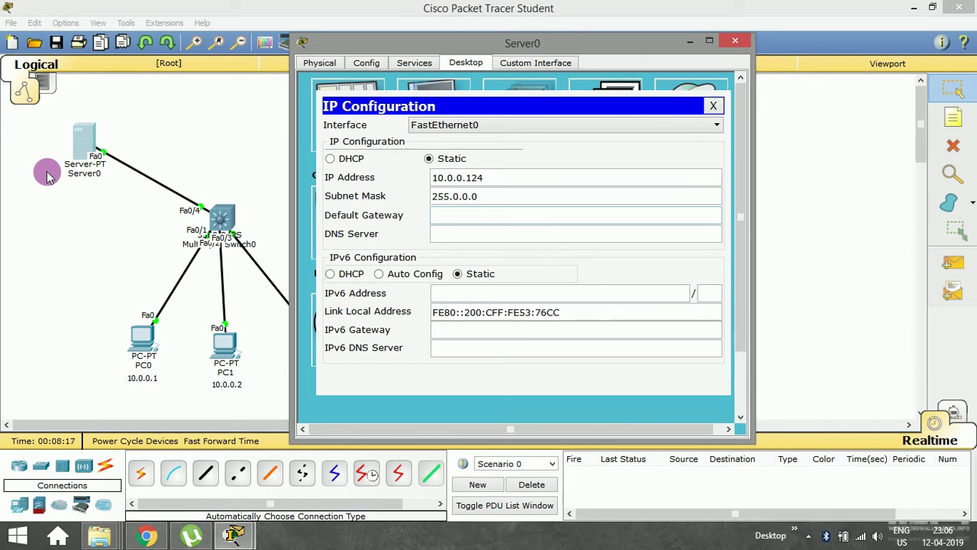
{"action": "left_click", "coordinate": [713, 105]}
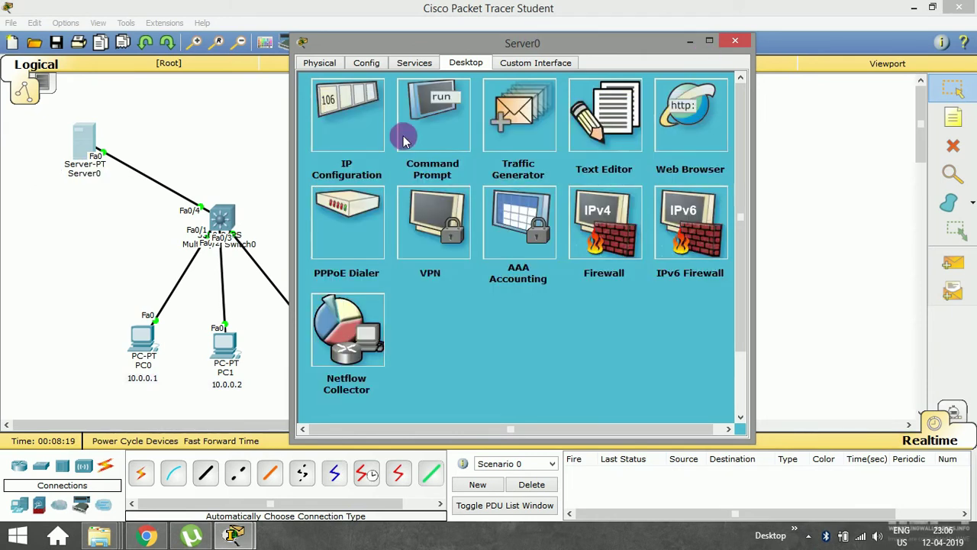
Check the DHCP pool settings on Server0 and close its window
{"action": "left_click", "coordinate": [414, 62]}
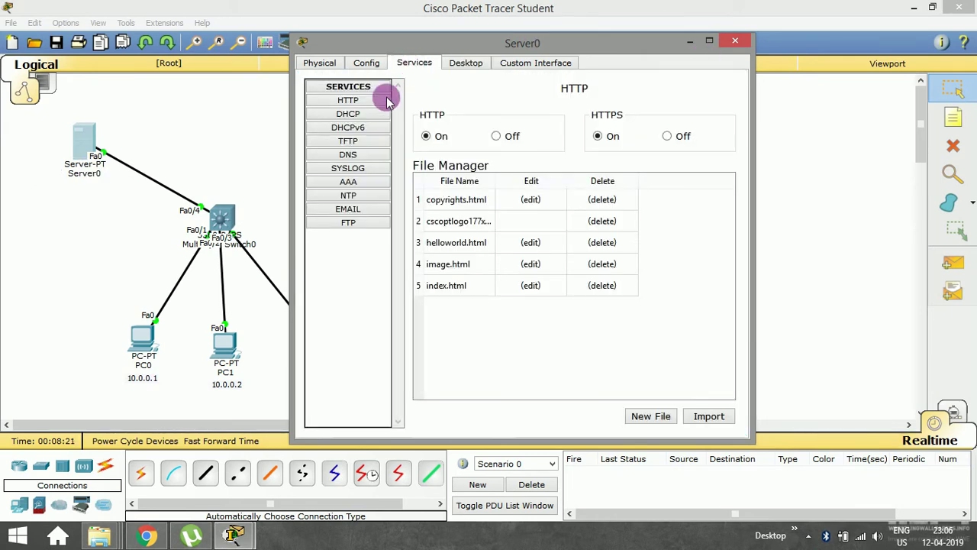
{"action": "left_click", "coordinate": [372, 114]}
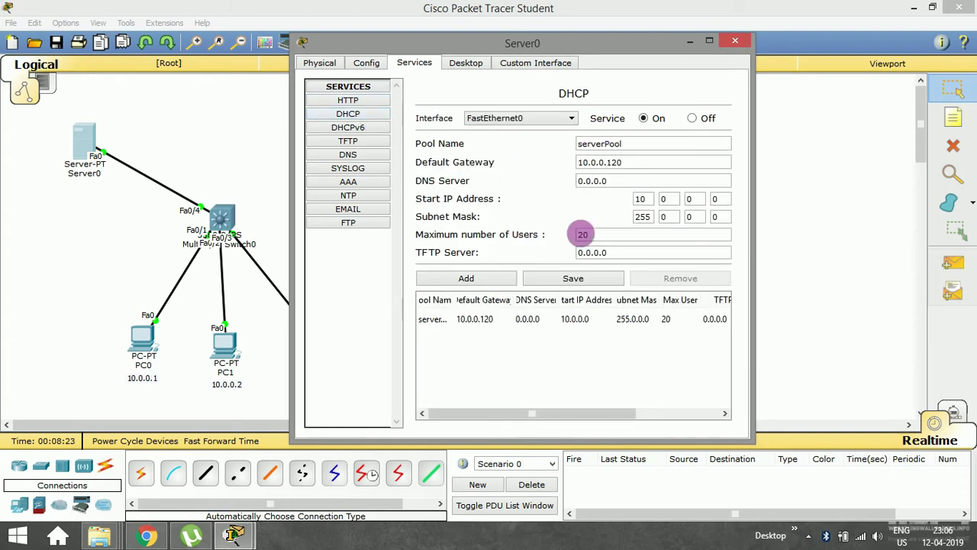
{"action": "left_click", "coordinate": [743, 43]}
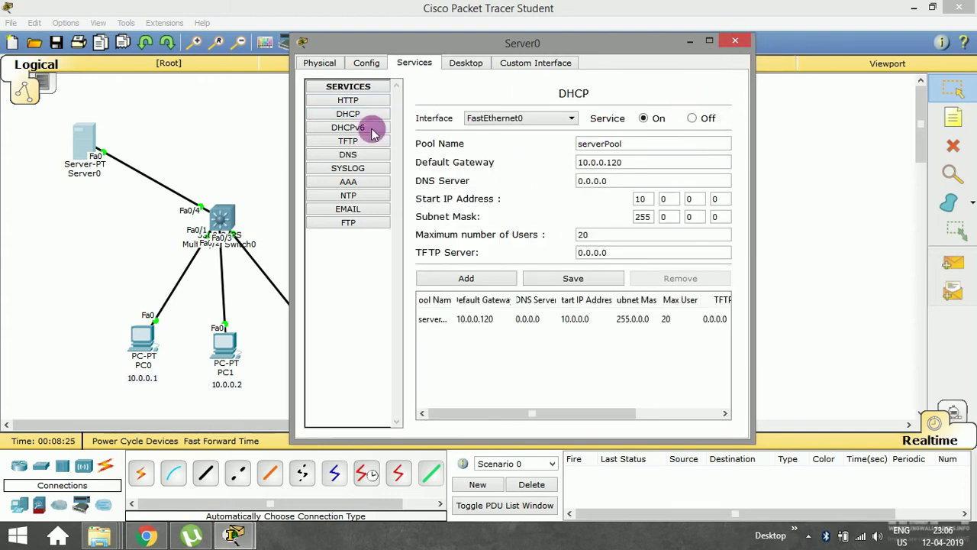
{"action": "left_click", "coordinate": [733, 38]}
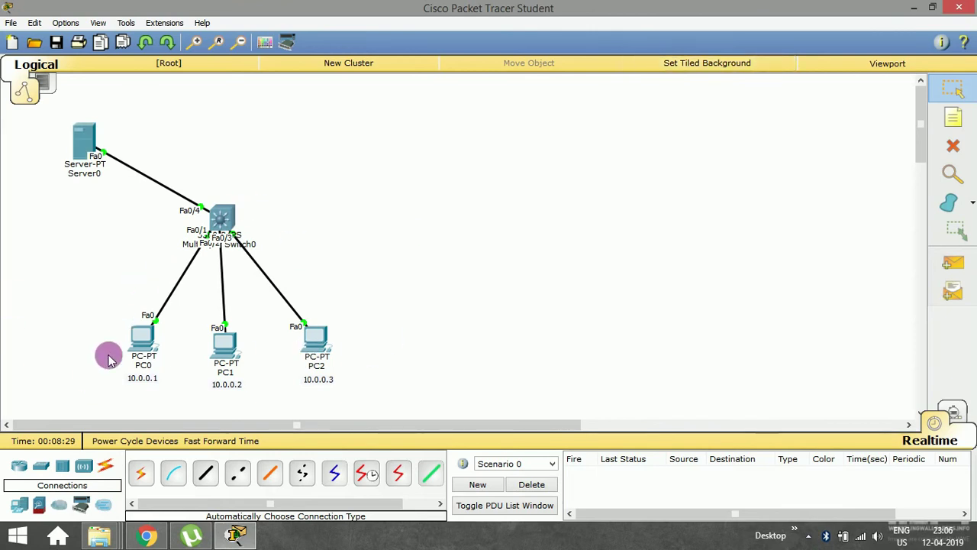
Renew PC0's DHCP address by switching its IP configuration to static and back to DHCP, and close its window
{"action": "left_click", "coordinate": [142, 336]}
{"action": "left_click_drag", "start_coordinate": [461, 95], "coordinate": [559, 35]}
{"action": "left_click", "coordinate": [433, 115]}
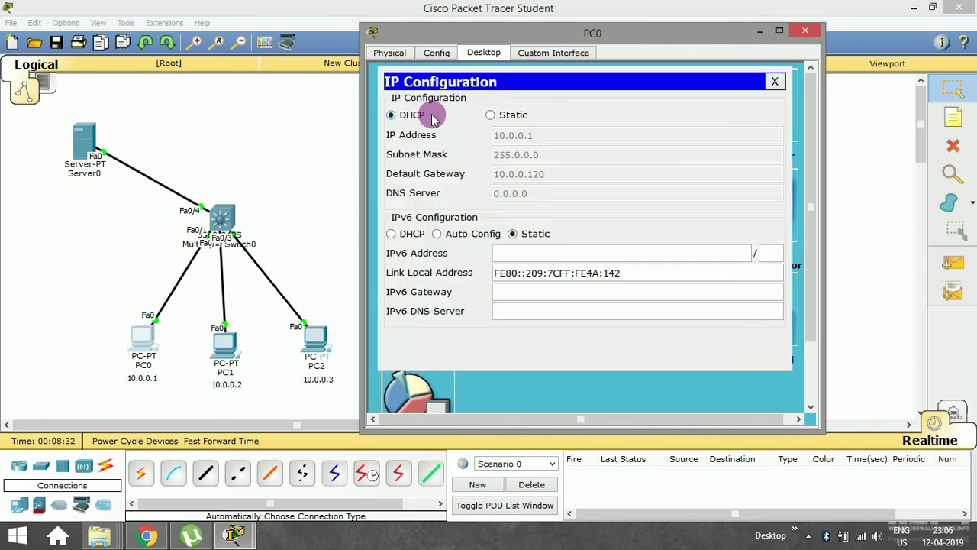
{"action": "left_click", "coordinate": [496, 113]}
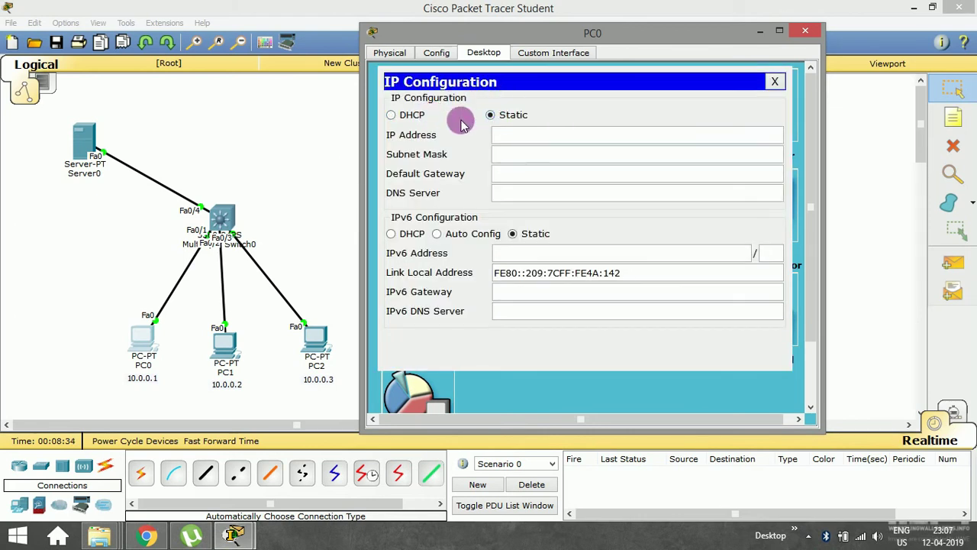
{"action": "left_click", "coordinate": [412, 115]}
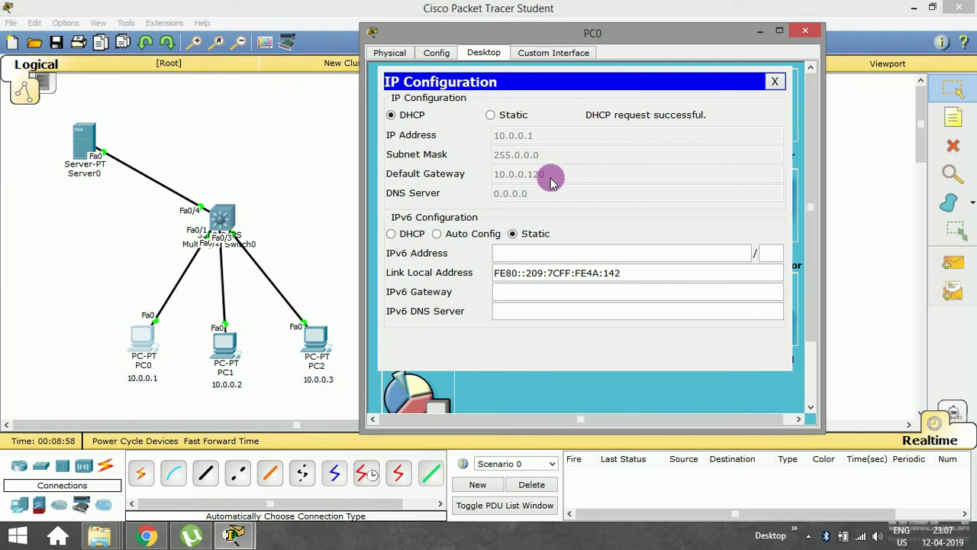
{"action": "left_click", "coordinate": [806, 29]}
Obtain PC1's IP configuration through DHCP, and close its window
{"action": "left_click", "coordinate": [225, 346]}
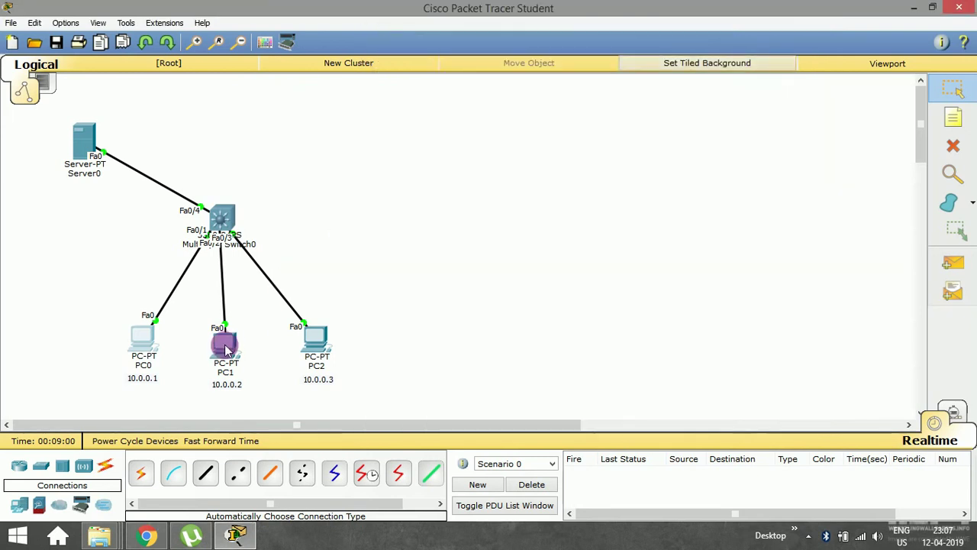
{"action": "left_click_drag", "start_coordinate": [439, 91], "coordinate": [447, 49]}
{"action": "left_click", "coordinate": [451, 66]}
{"action": "left_click", "coordinate": [395, 122]}
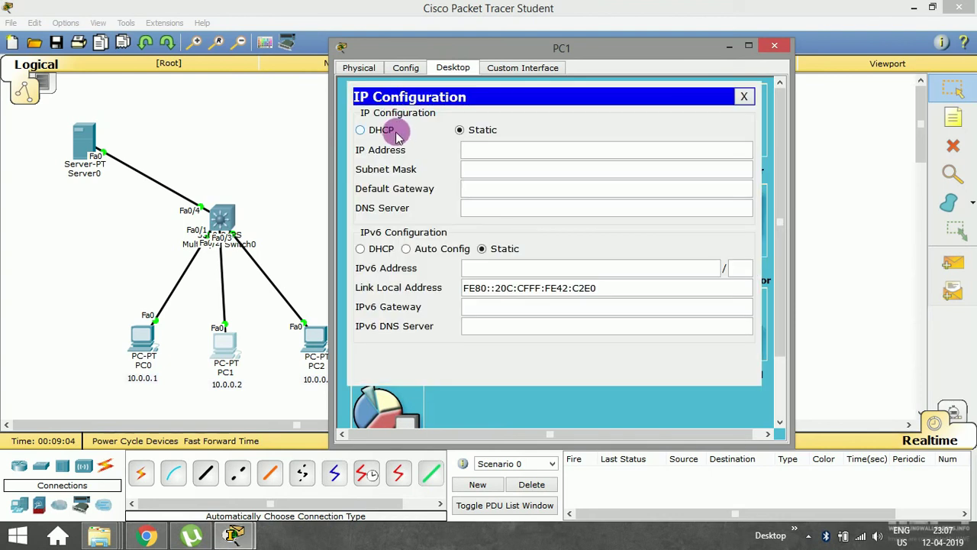
{"action": "left_click", "coordinate": [389, 132]}
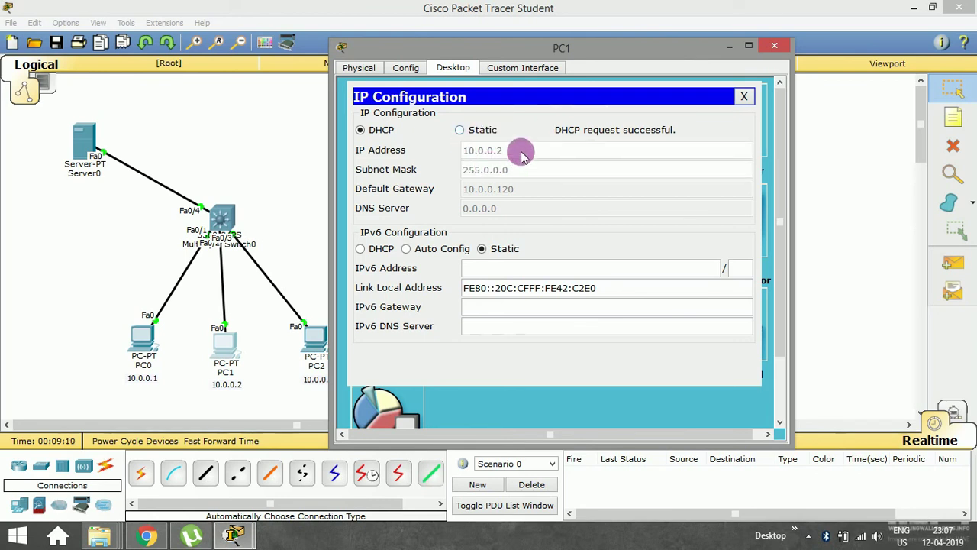
{"action": "left_click", "coordinate": [774, 47]}
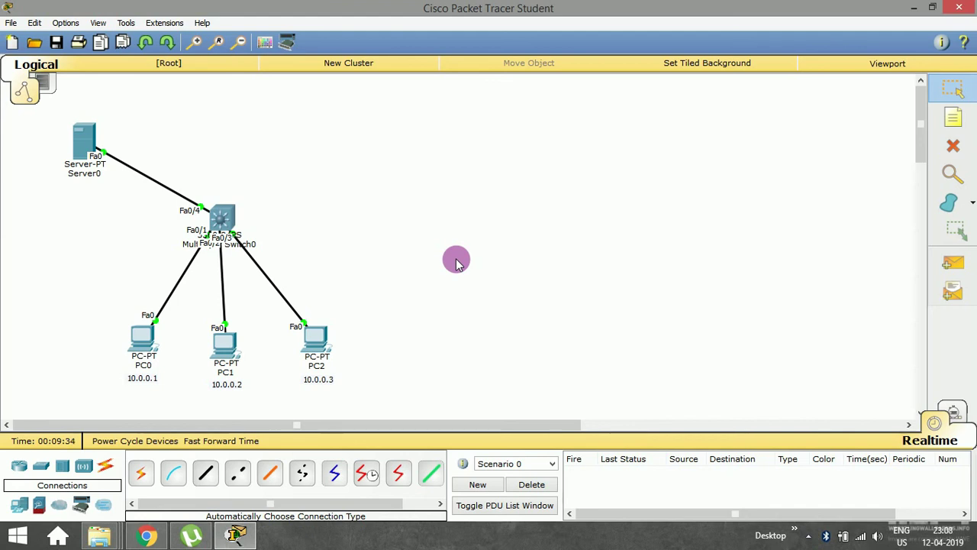
Place a note reading "DHCP Server" just below Server0 in the workspace
{"action": "left_click", "coordinate": [953, 117]}
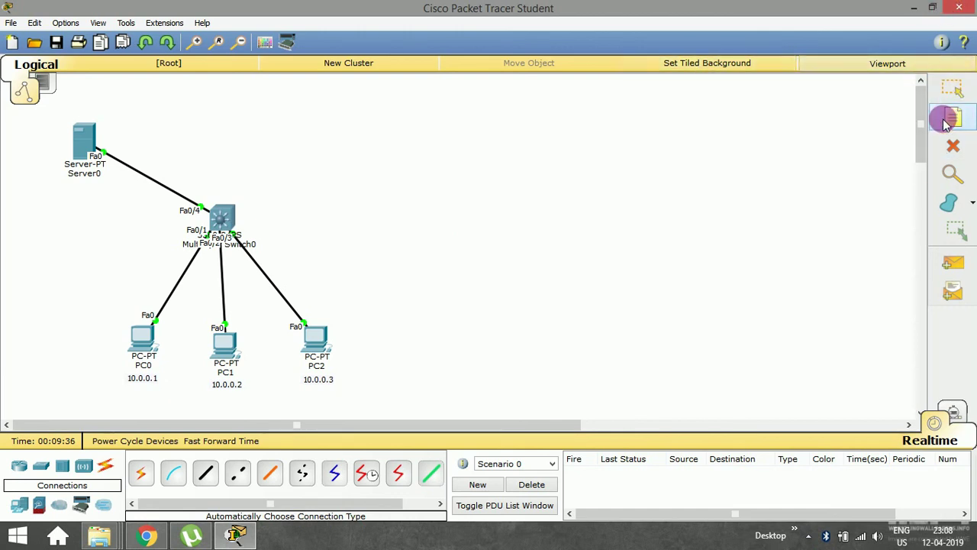
{"action": "left_click", "coordinate": [65, 197]}
{"action": "type", "text": "DHCP"}
{"action": "type", "text": "Server"}
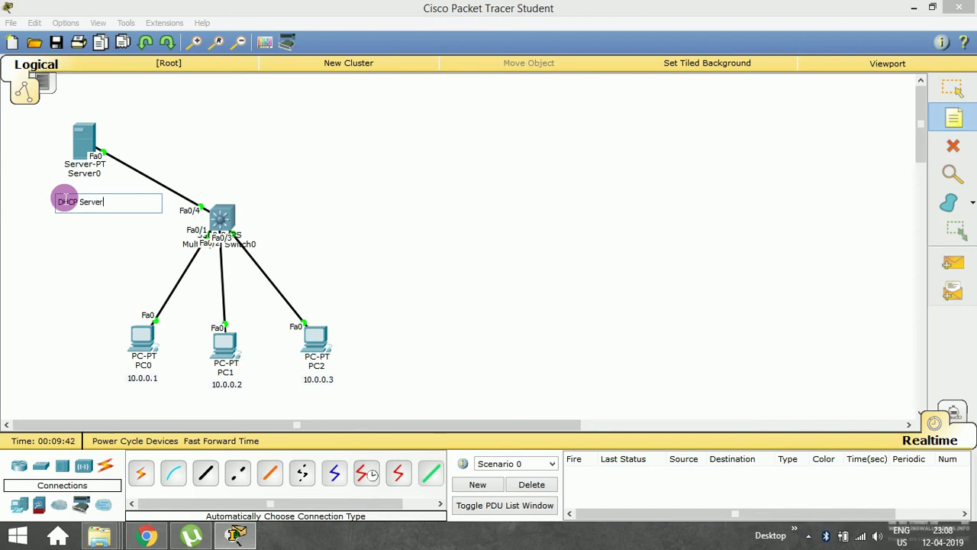
Add a second note beneath the "DHCP Server" note with an IP address beginning "10.0.0."
{"action": "left_click", "coordinate": [63, 230]}
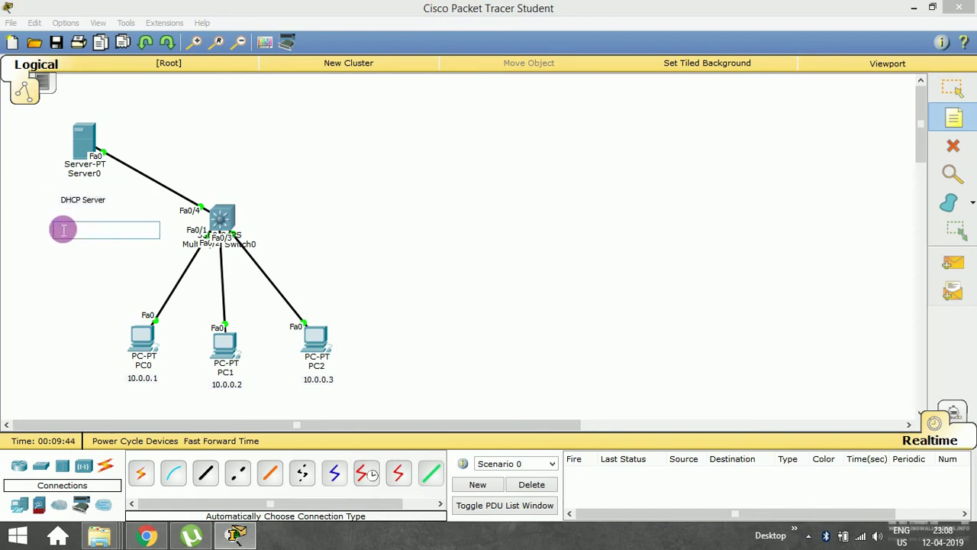
{"action": "type", "text": "10.0.0."}
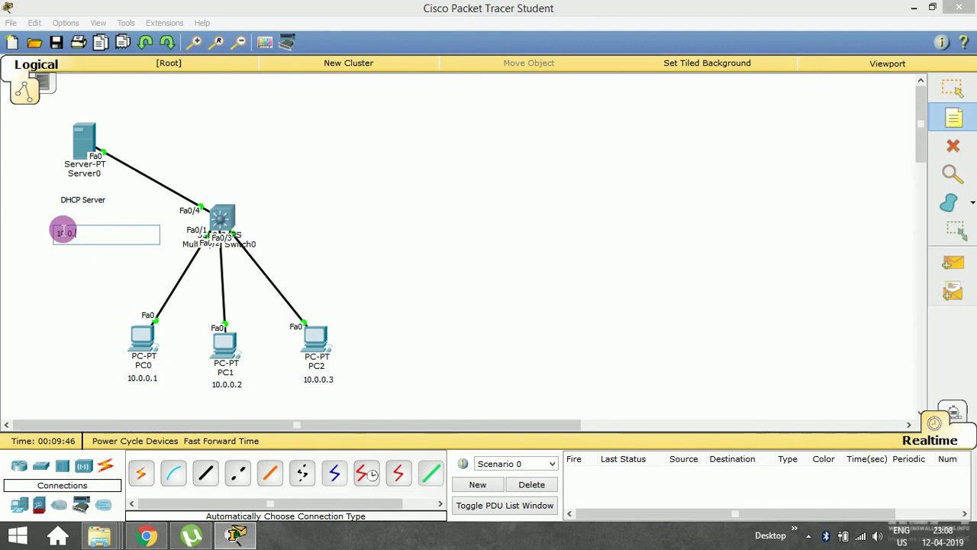